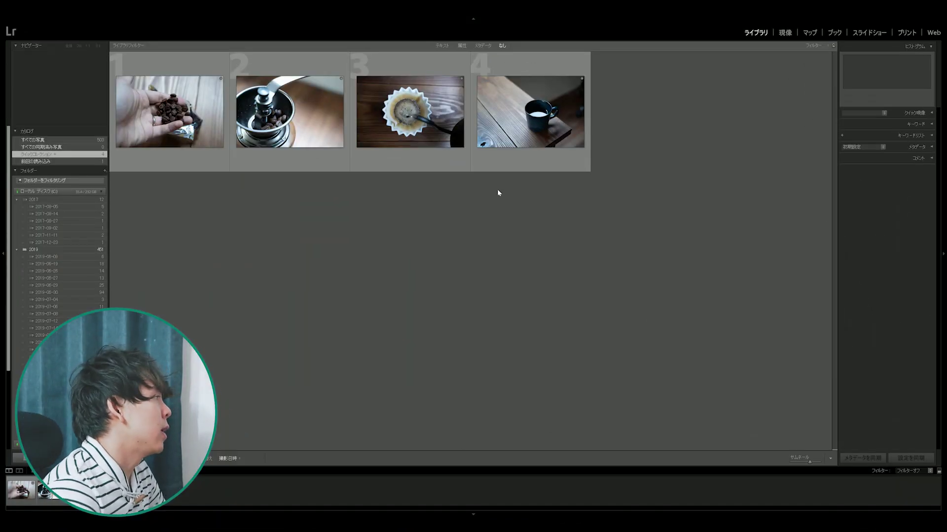
Preview the grinder, pour-over and mug photos large, then develop the coffee-beans photo.
key("e")
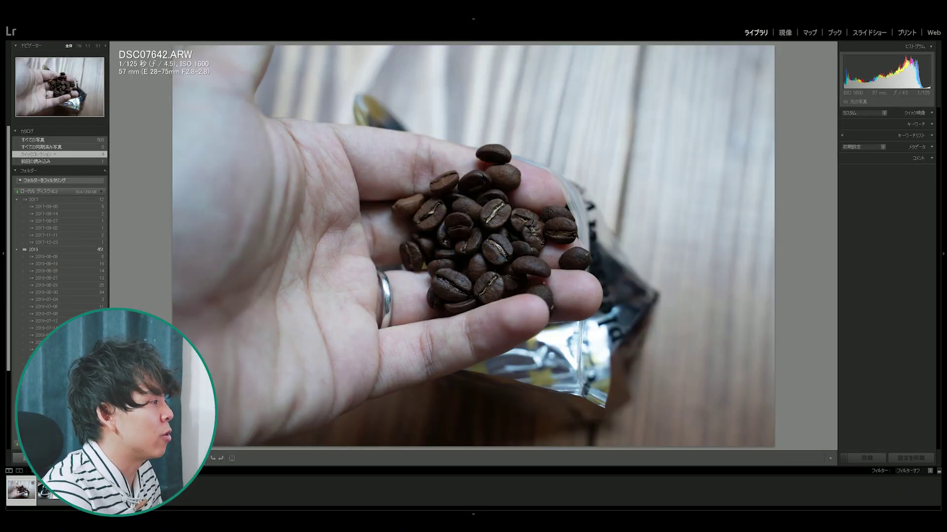
key("Right")
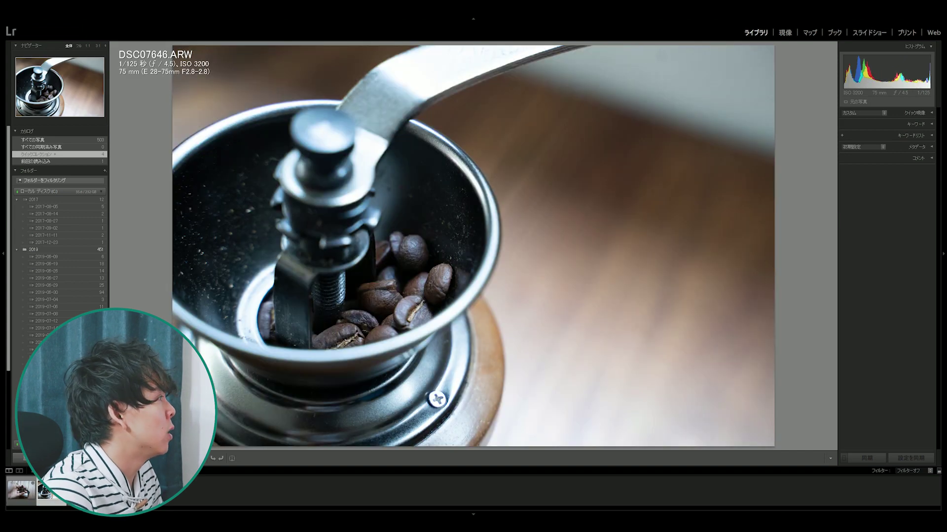
key("Right")
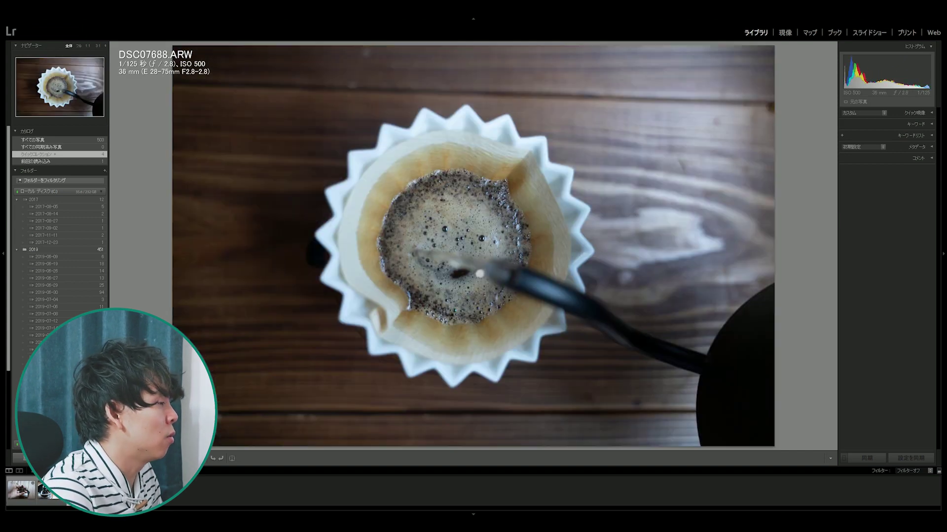
key("Right")
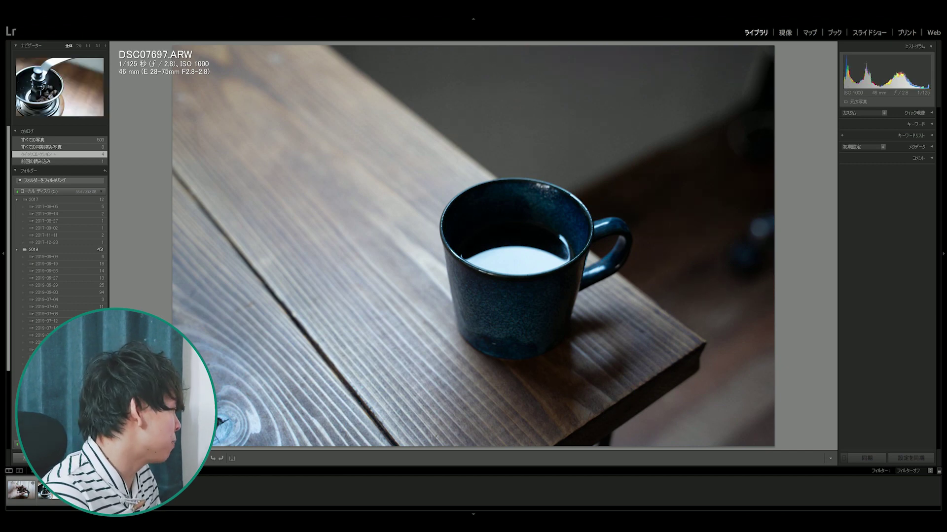
left_click(18, 495)
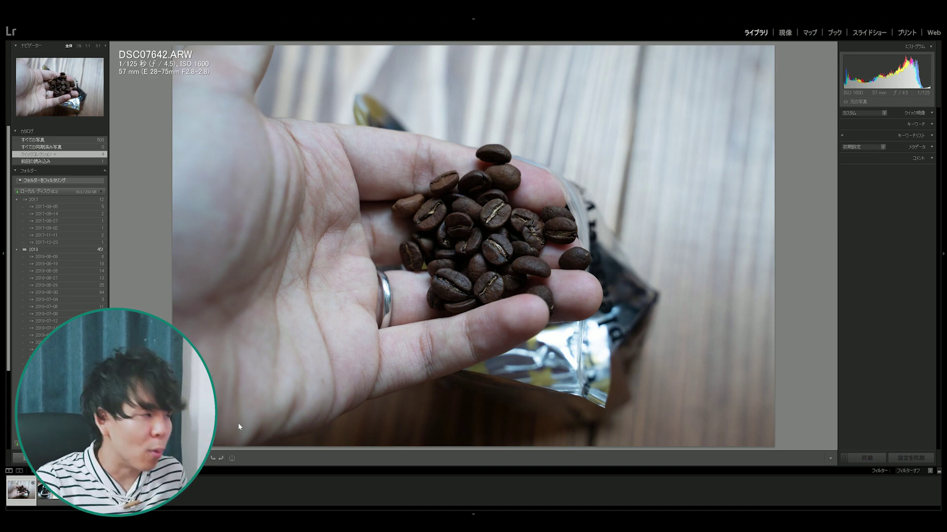
key("d")
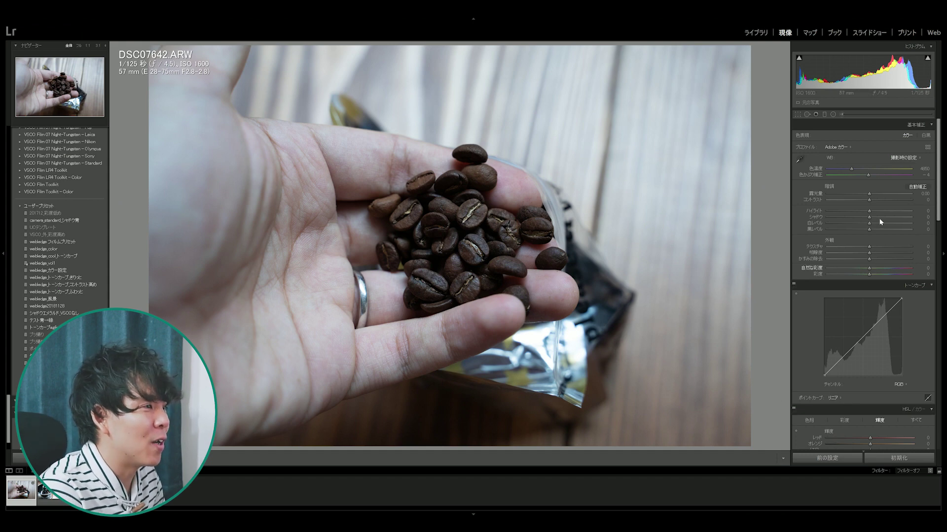
Set the beans photo's Highlights to -37 and Shadows to +21, checking detail at 1:1.
left_click_drag(869, 211, 853, 211)
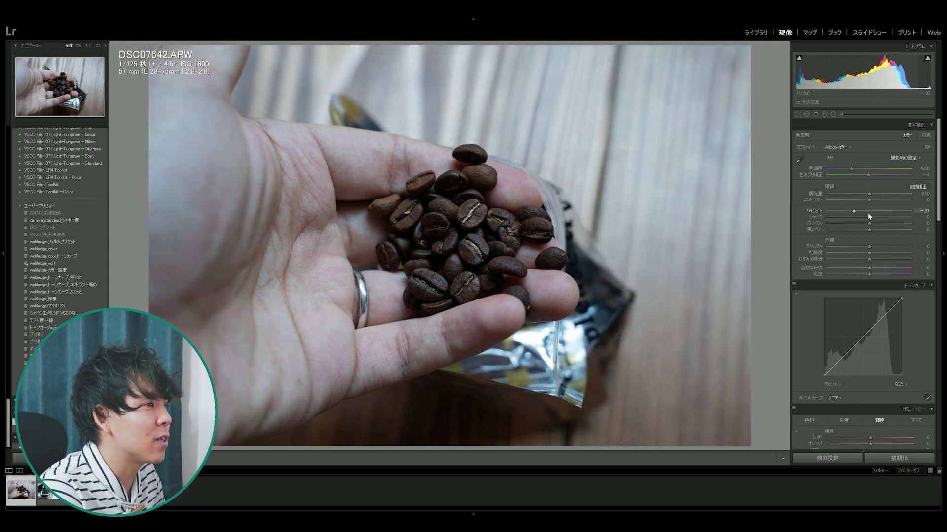
left_click_drag(876, 219, 882, 221)
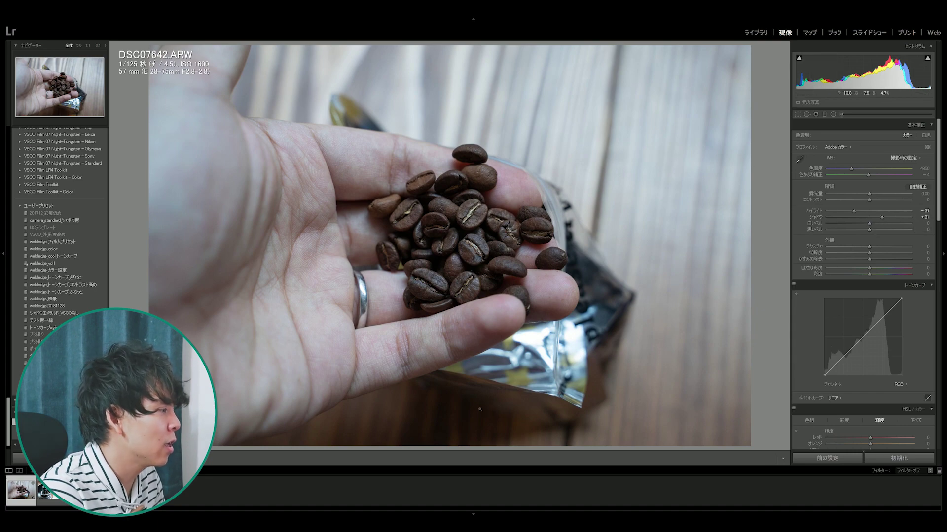
left_click(444, 409)
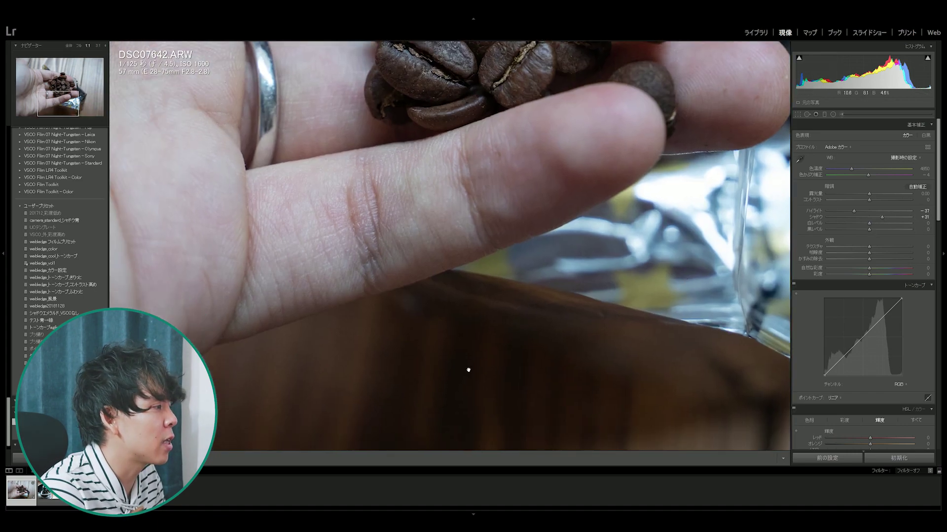
left_click(468, 370)
left_click(878, 217)
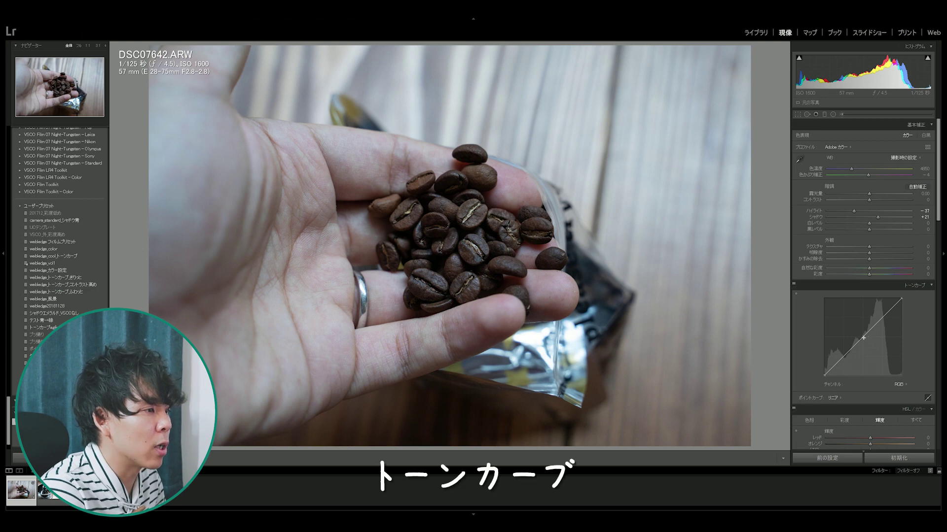
Place midtone, highlight and shadow points on the beans photo's tone curve.
left_click_drag(864, 340, 862, 340)
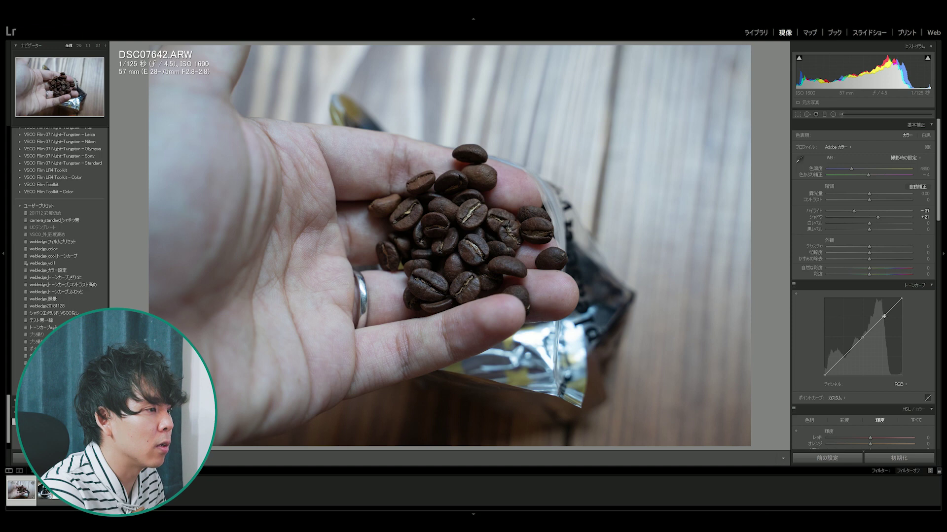
left_click(846, 354)
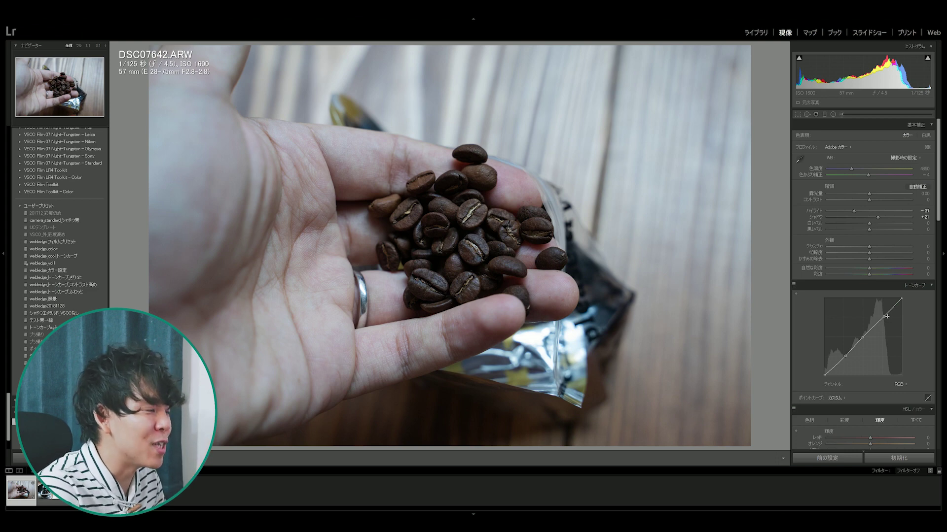
double_click(885, 317)
left_click_drag(861, 339, 864, 339)
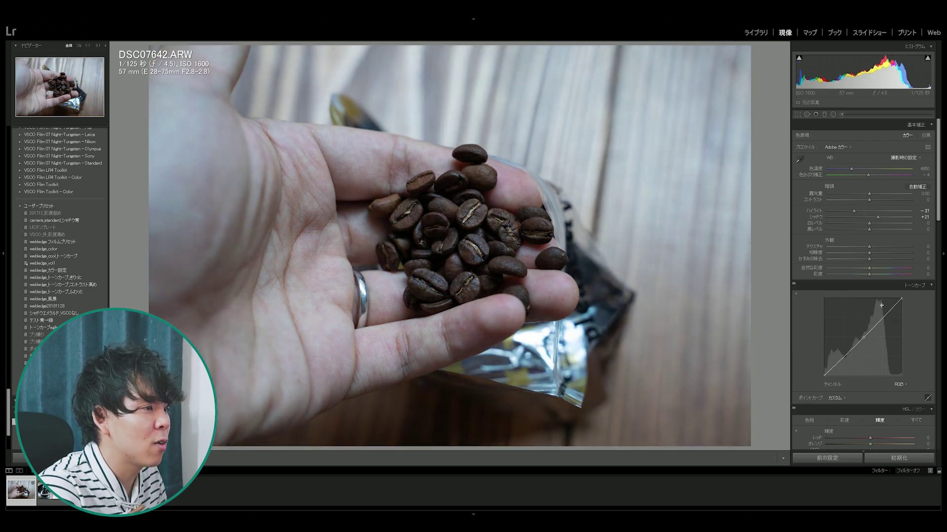
left_click_drag(884, 316, 881, 318)
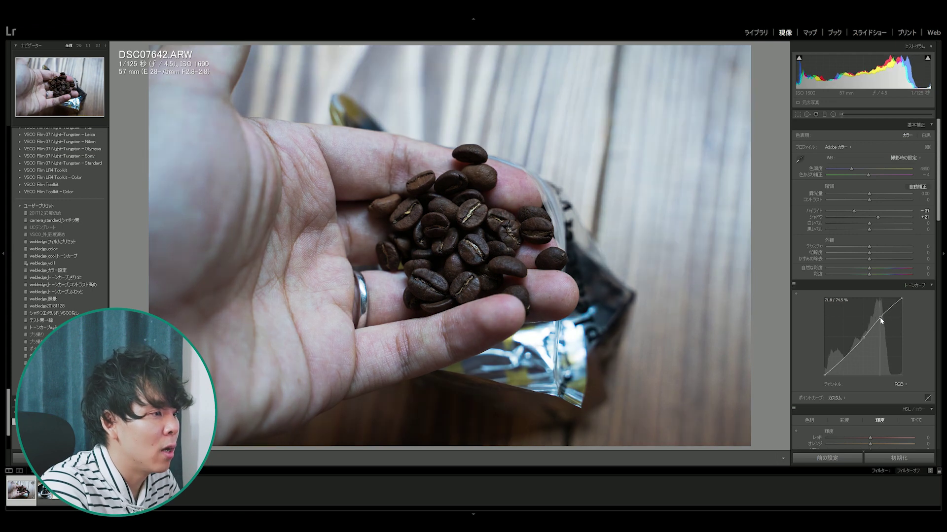
left_click_drag(845, 358, 845, 355)
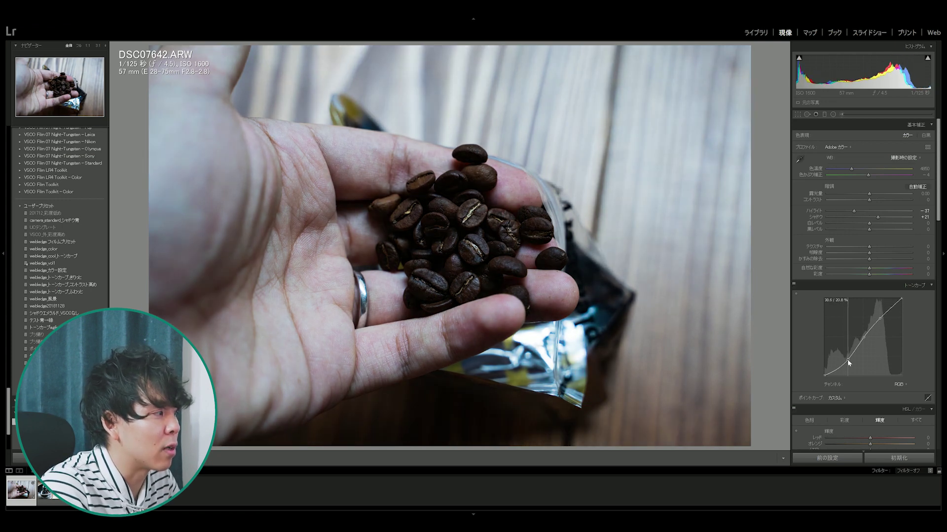
Bend the tone curve into an S and raise its black point to fade shadows.
left_click_drag(845, 355, 843, 356)
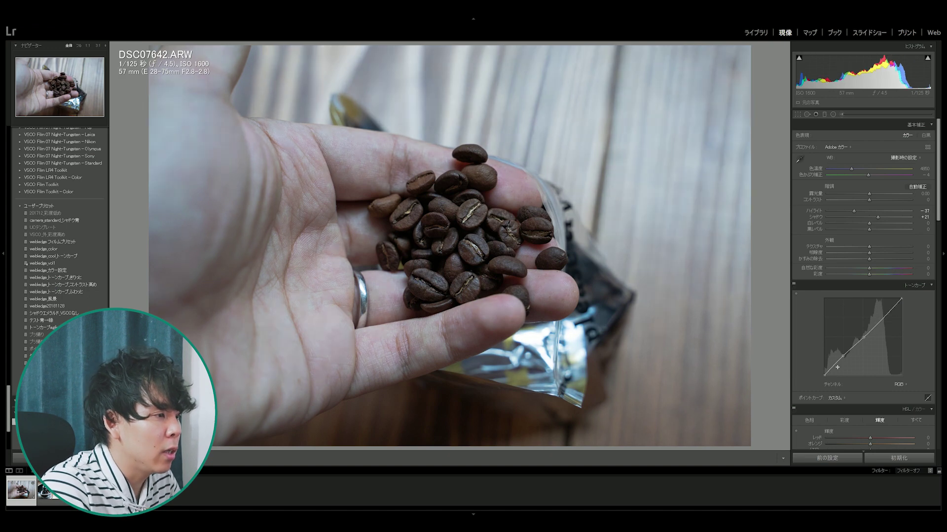
left_click_drag(843, 356, 843, 357)
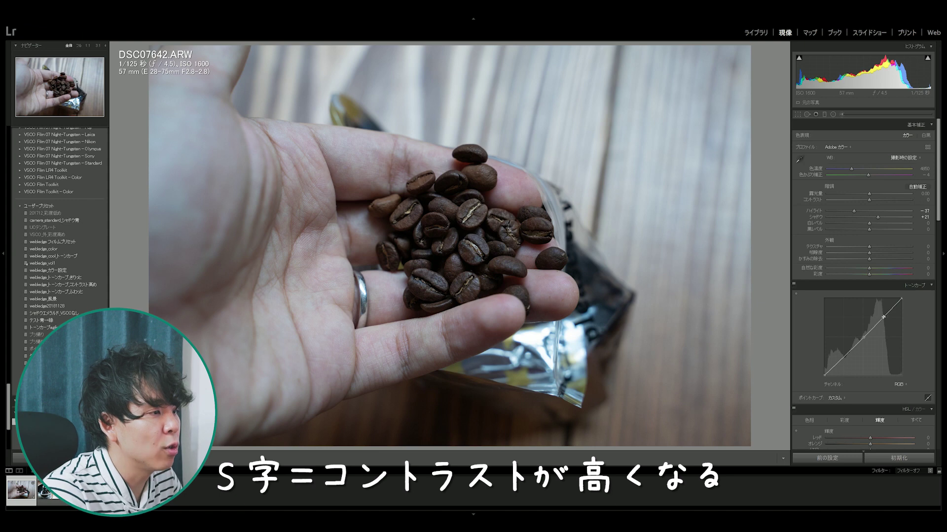
left_click_drag(882, 322, 878, 316)
left_click_drag(847, 353, 847, 361)
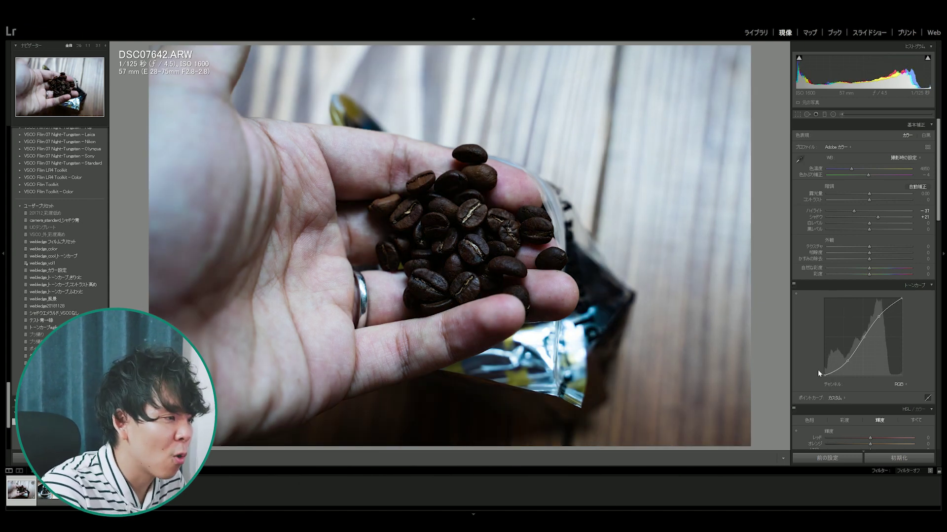
left_click_drag(824, 376, 838, 367)
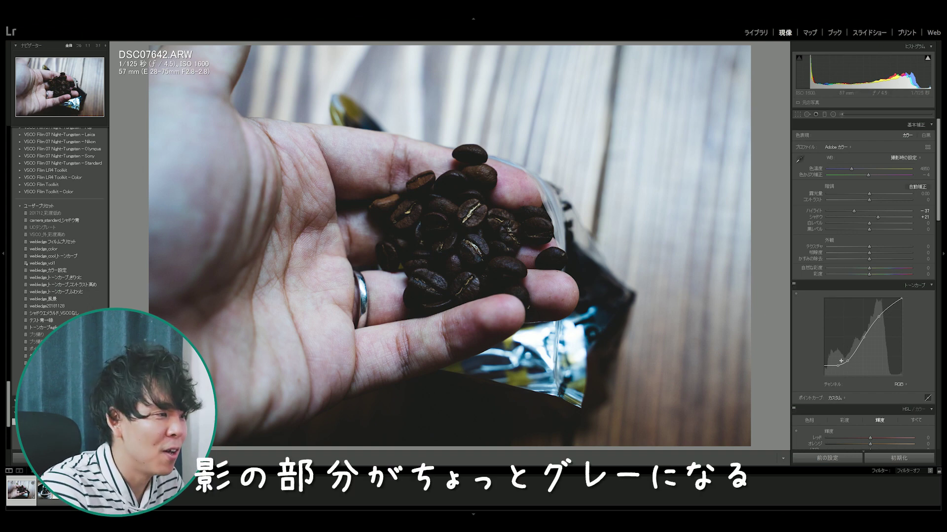
left_click_drag(838, 365, 848, 361)
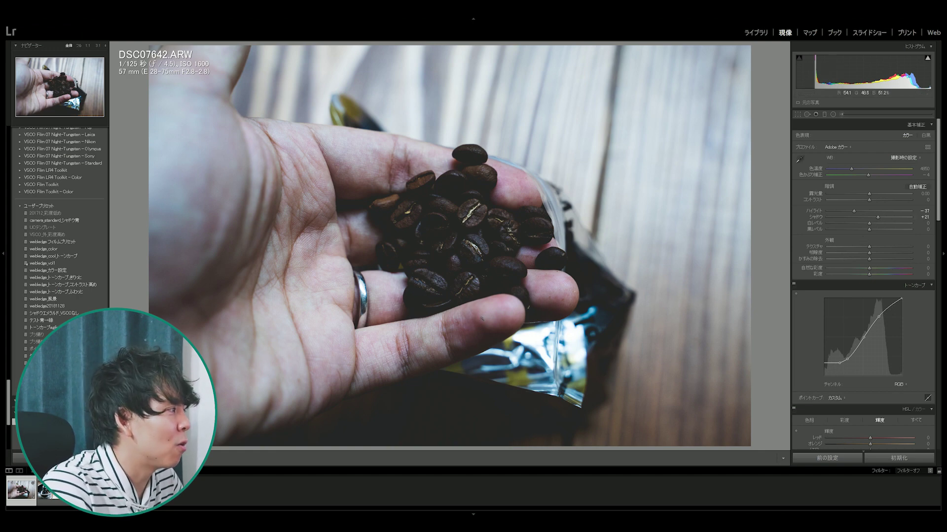
Set Shadows +58, Highlights -47, Exposure -0.24 and Contrast -54 on the beans photo.
left_click(892, 217)
left_click_drag(851, 212, 847, 211)
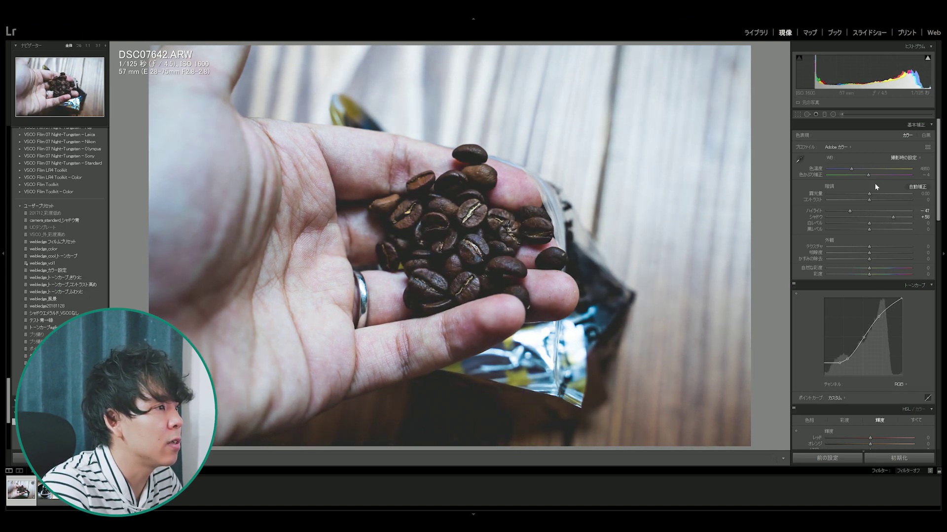
left_click_drag(870, 194, 852, 200)
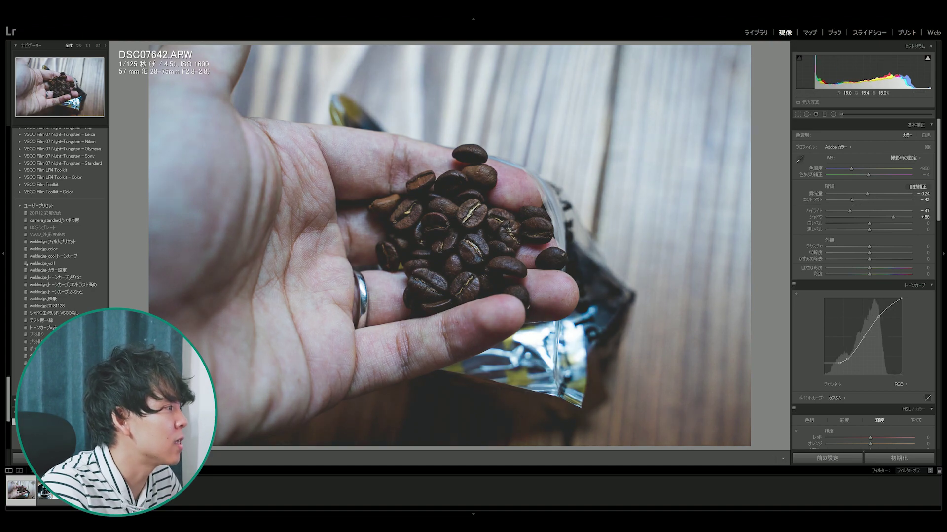
left_click(474, 230)
left_click(457, 277)
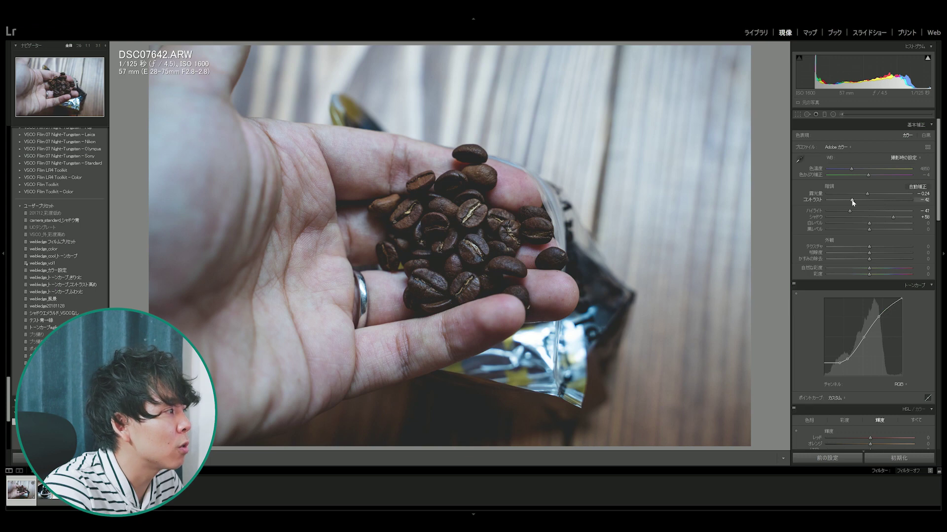
mouse_move(852, 201)
left_mouse_down()
mouse_move(885, 228)
mouse_move(872, 224)
left_mouse_up()
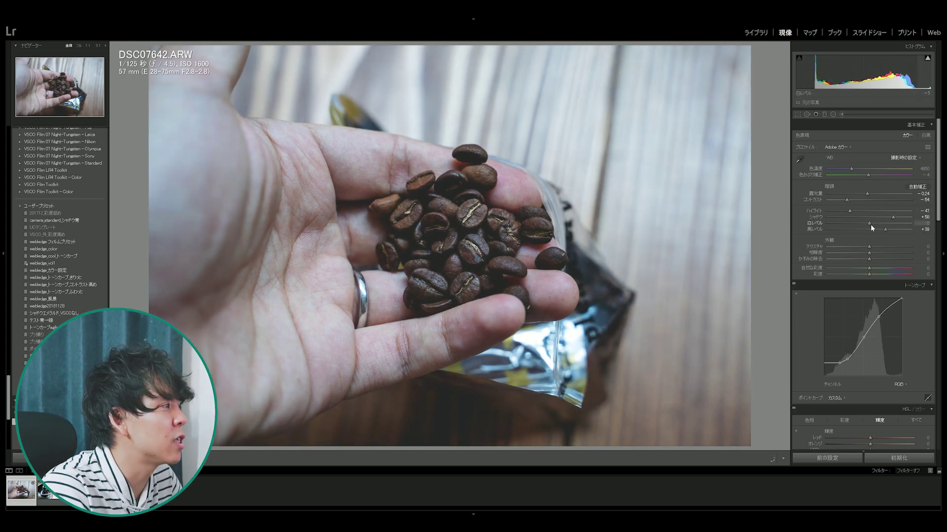
Enter Texture +5, Clarity +10 and Dehaze +3.
left_click(924, 248)
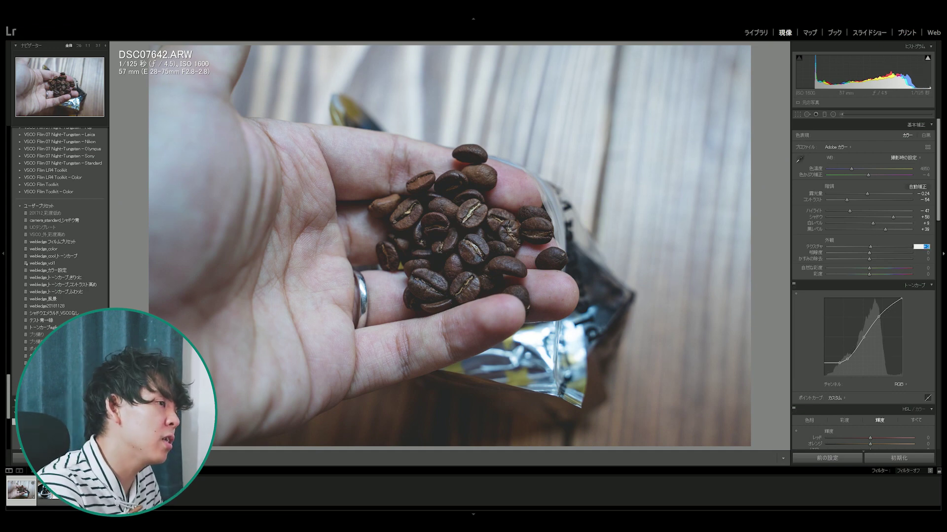
key("Tab")
type("10")
key("Tab")
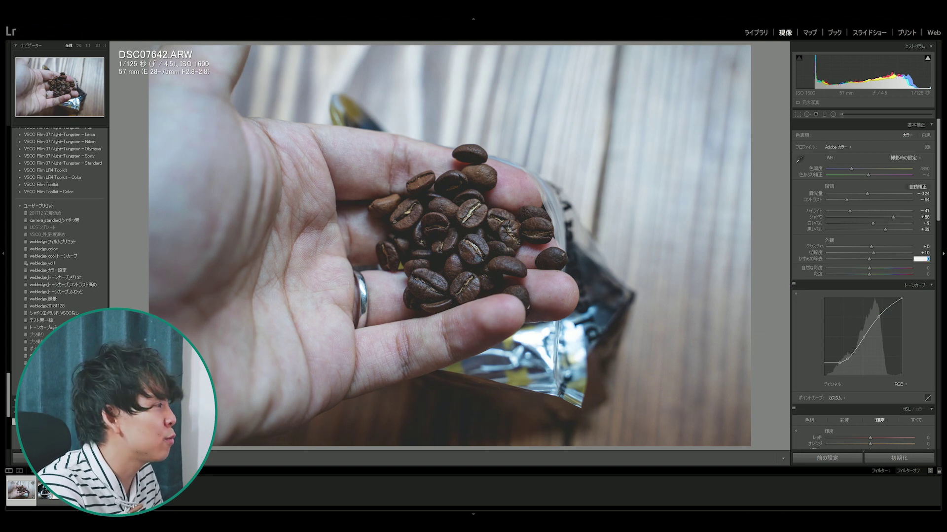
key("Return")
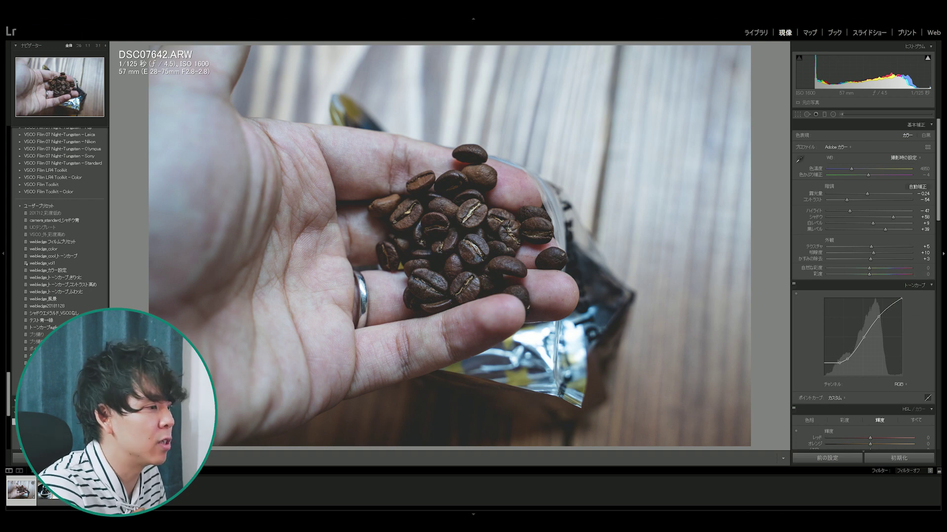
scroll(883, 225, "down", 5)
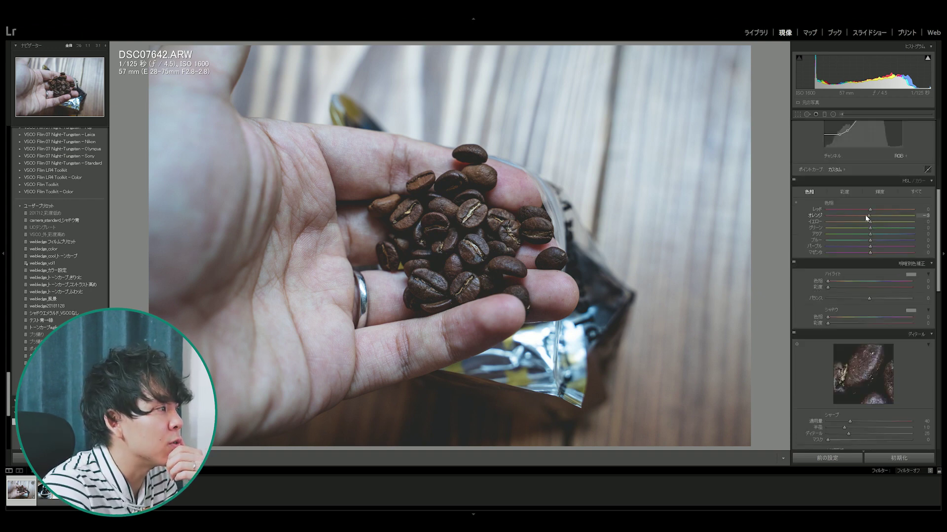
Shift the Orange hue toward yellow and raise Orange luminance in HSL.
left_click_drag(862, 215, 865, 215)
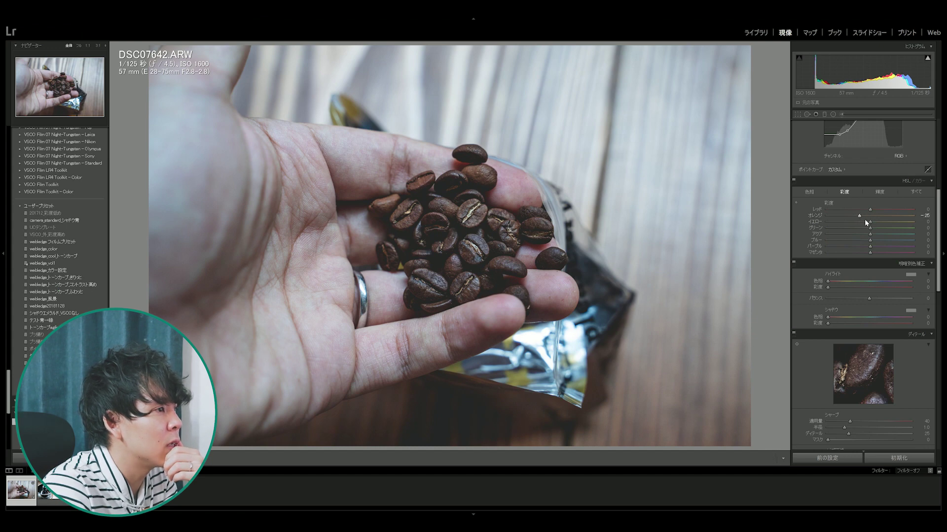
left_click(879, 192)
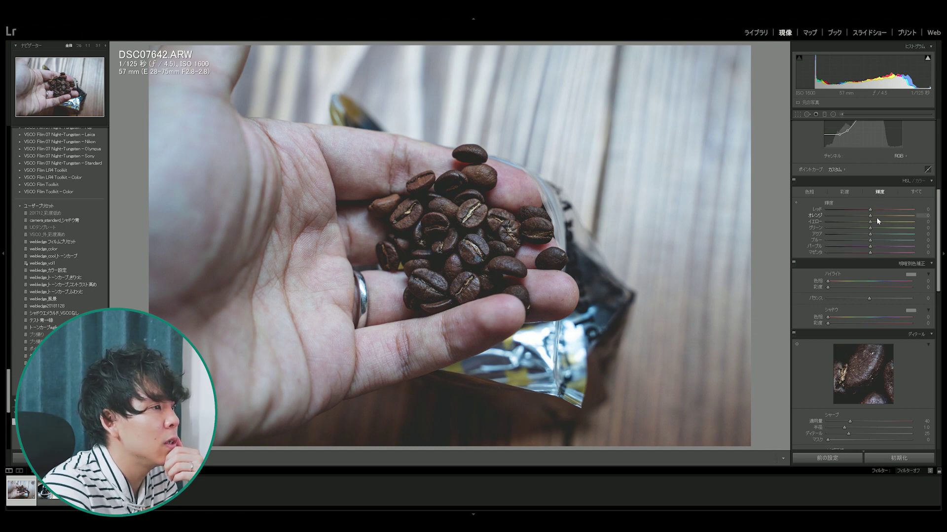
left_click_drag(878, 217, 882, 219)
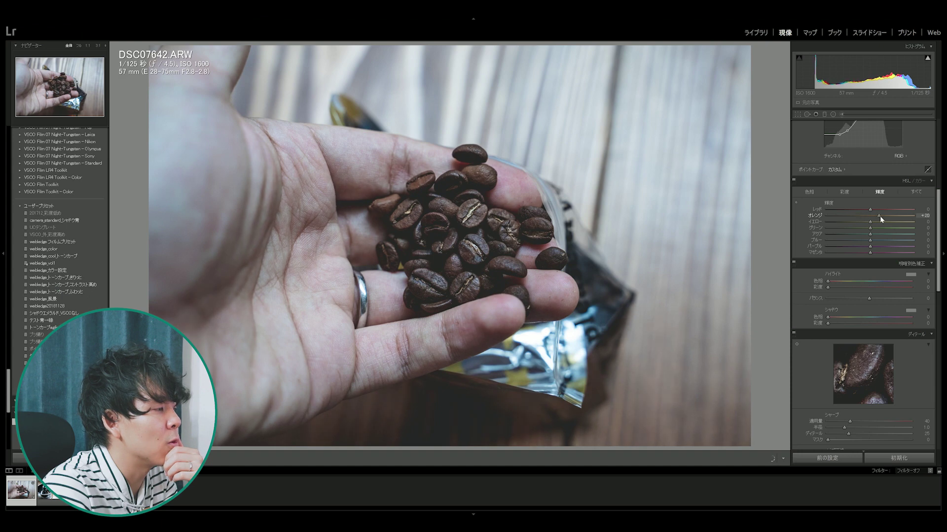
mouse_move(882, 219)
left_mouse_down()
mouse_move(862, 222)
mouse_move(877, 210)
left_mouse_up()
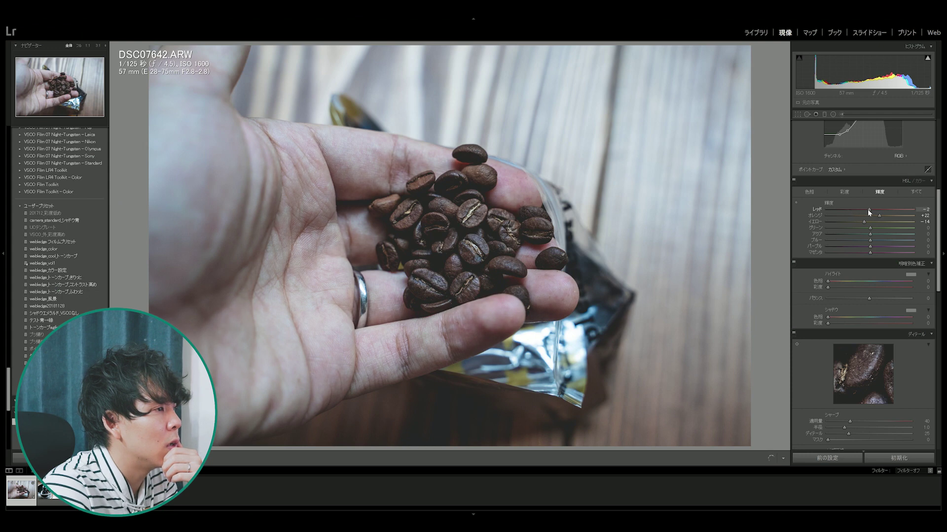
Set Red hue to +1, tweak the Blue hue, and lower Blue saturation.
left_click(843, 192)
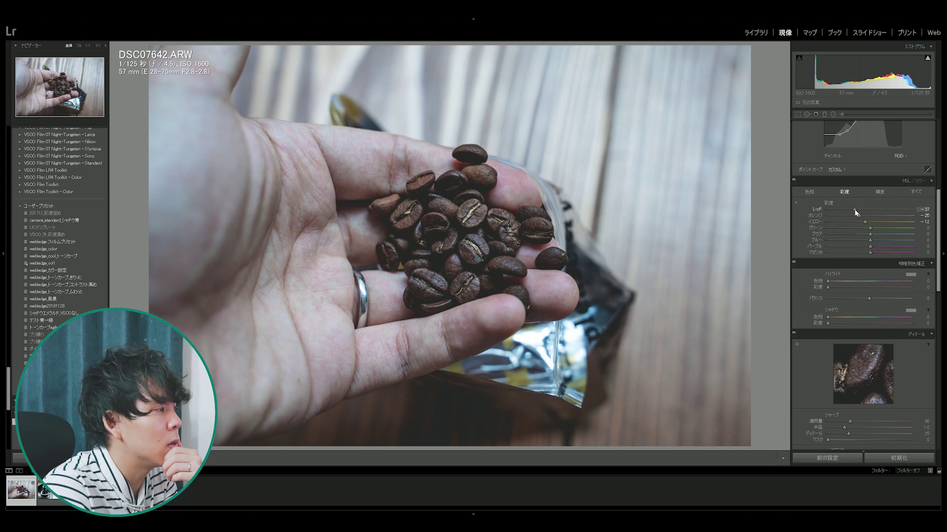
left_click(809, 192)
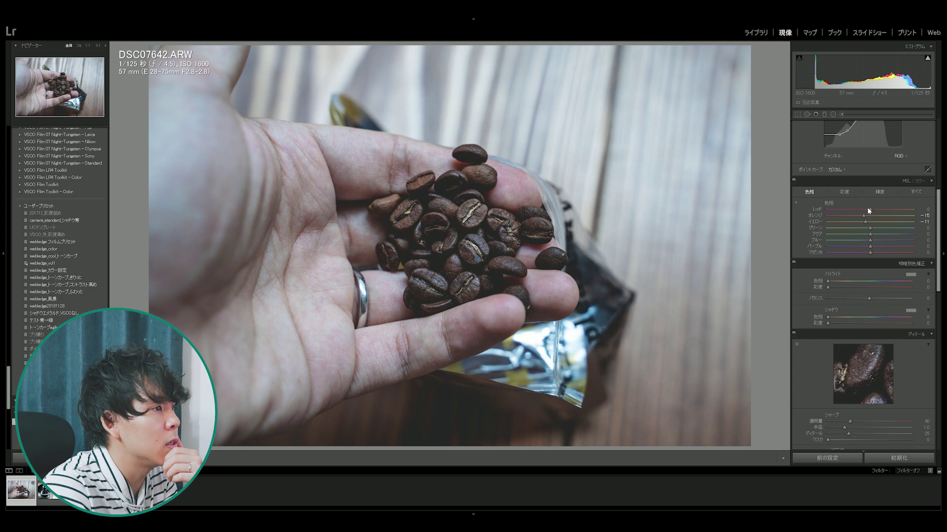
left_click_drag(865, 209, 871, 209)
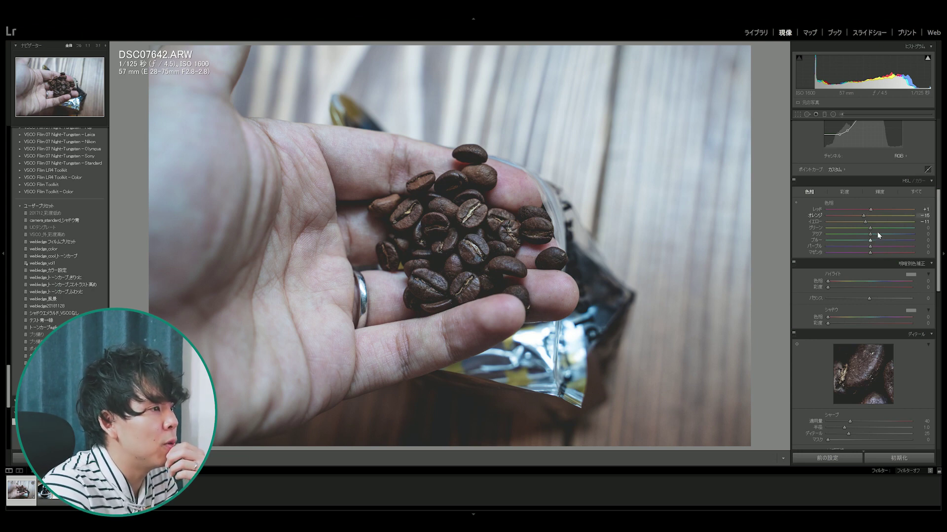
left_click_drag(868, 241, 855, 241)
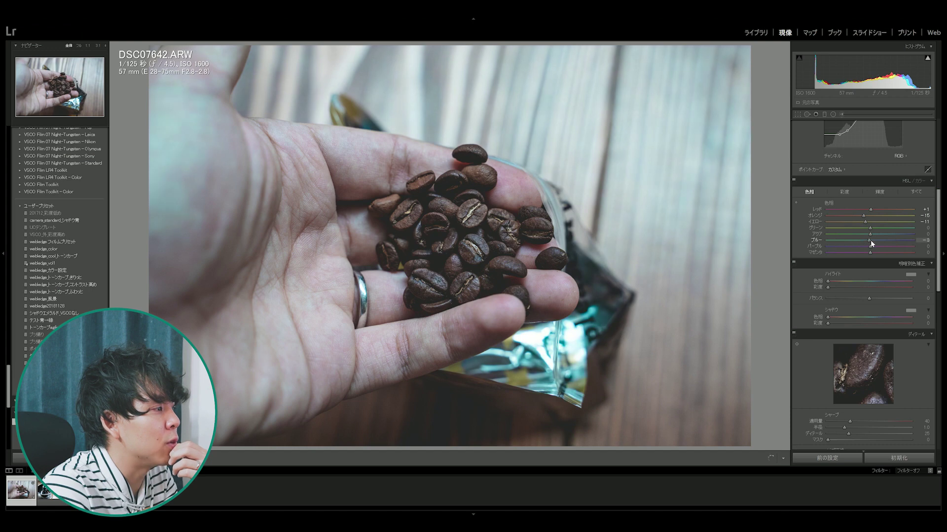
left_click_drag(869, 241, 871, 242)
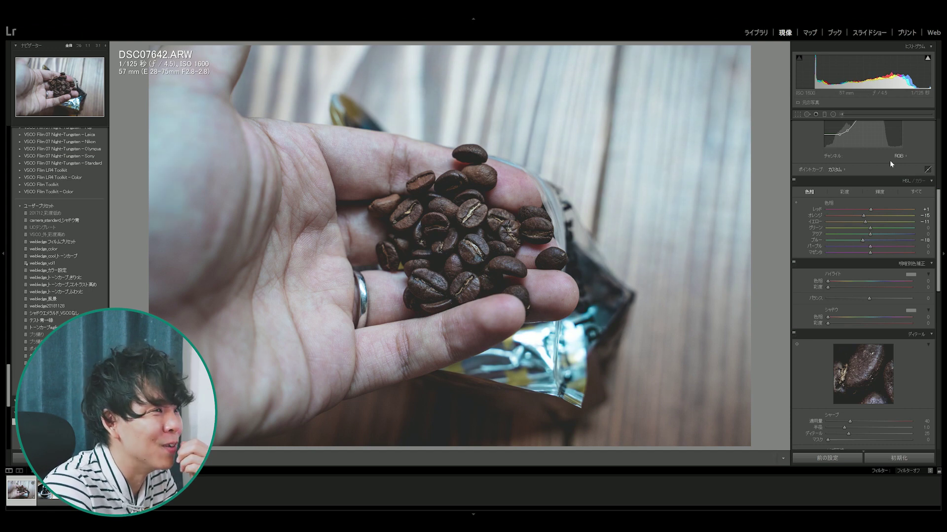
left_click(844, 191)
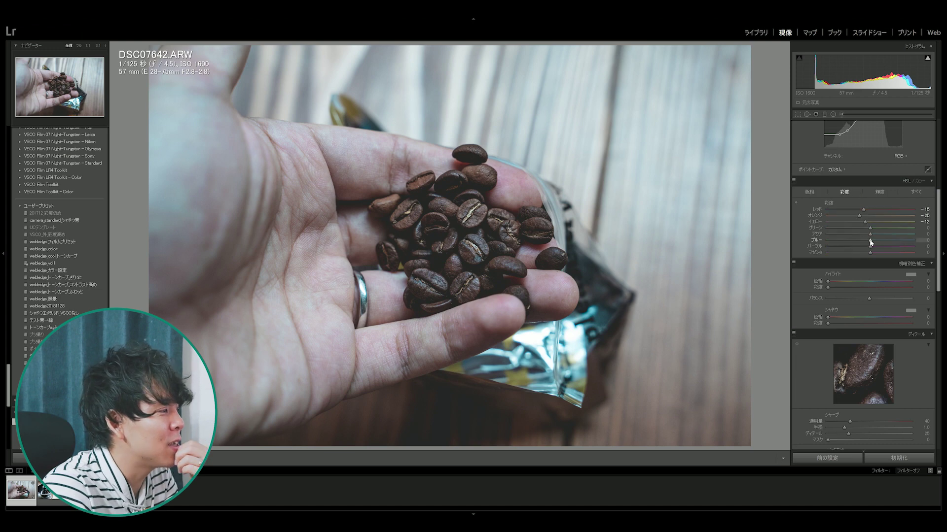
mouse_move(870, 242)
left_mouse_down()
mouse_move(855, 244)
mouse_move(869, 253)
left_mouse_up()
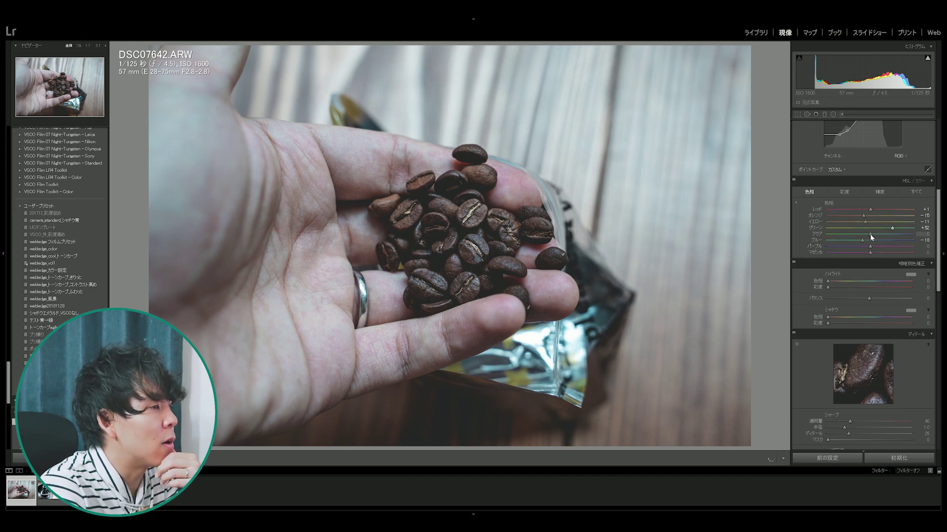
scroll(887, 239, "down", 5)
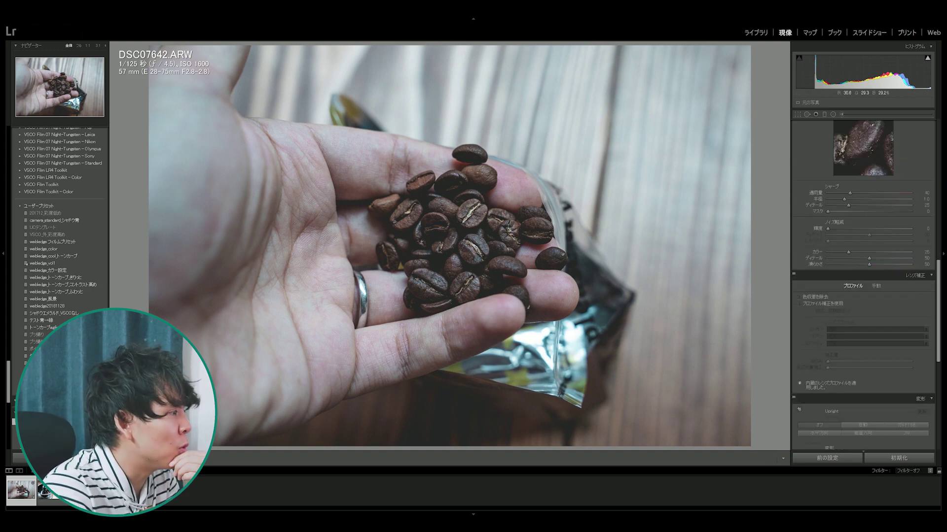
Apply Luminance noise reduction 4 and Remove Chromatic Aberration, leaving profile correction off.
left_click_drag(838, 232, 833, 230)
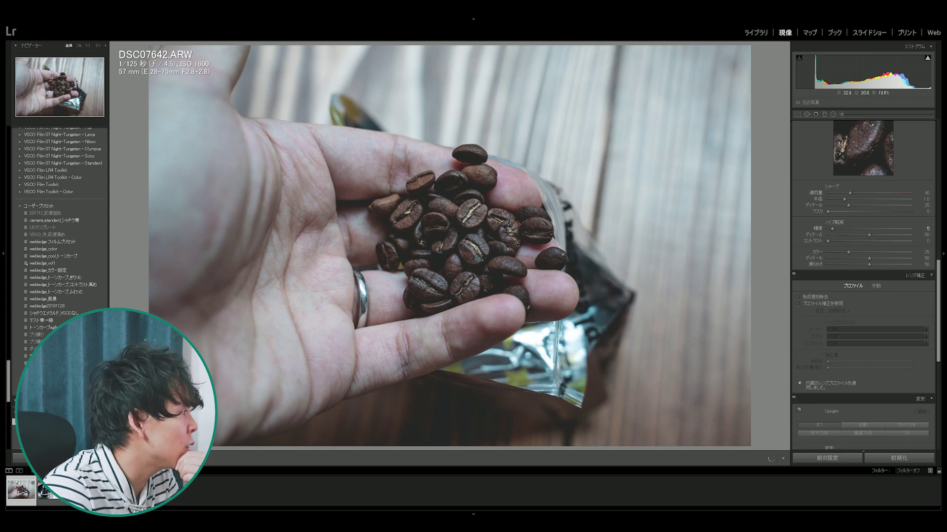
left_click(816, 298)
left_click(828, 303)
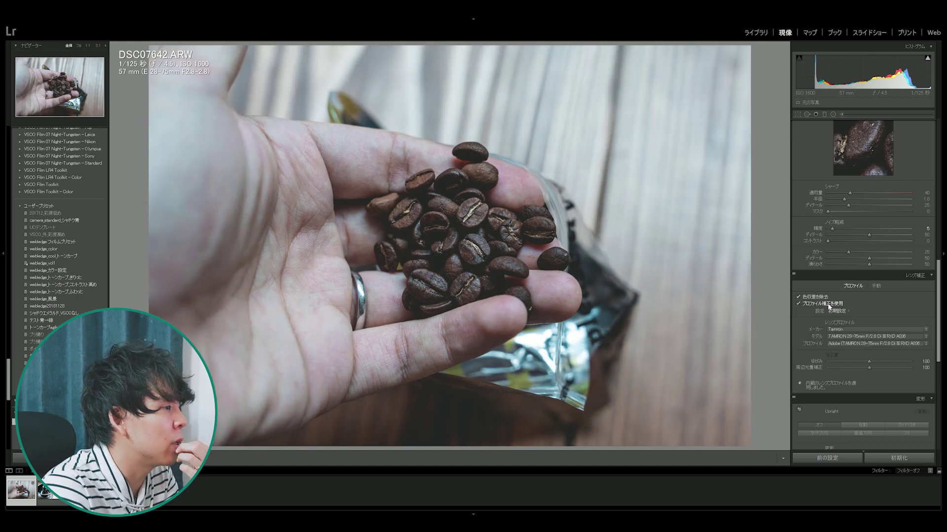
left_click(827, 303)
Try a corner vignette on the beans photo, then reset it to zero.
scroll(870, 302, "down", 3)
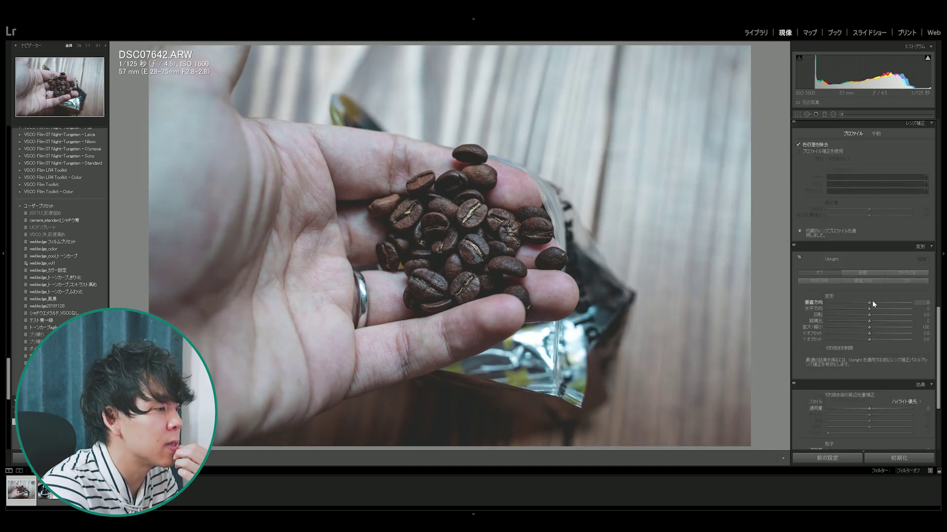
scroll(872, 304, "down", 3)
left_click_drag(870, 334, 858, 333)
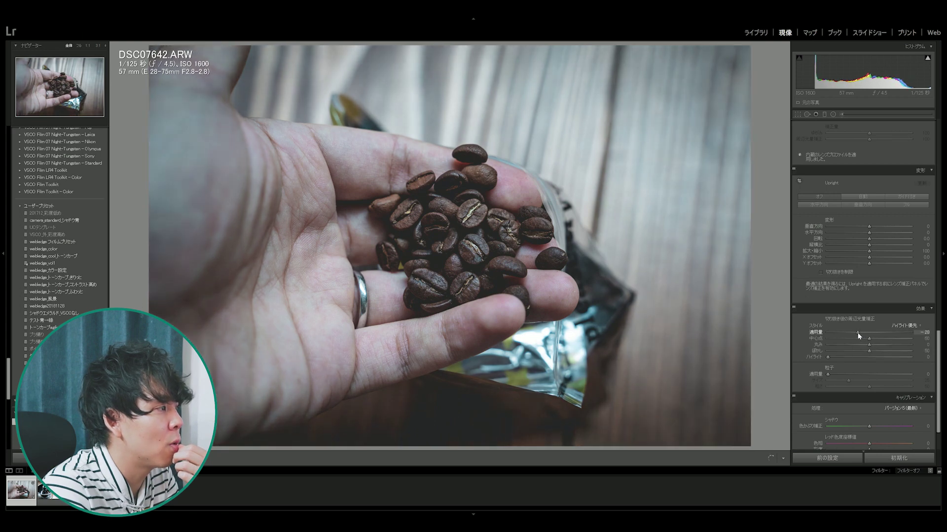
double_click(855, 331)
scroll(877, 346, "up", 10)
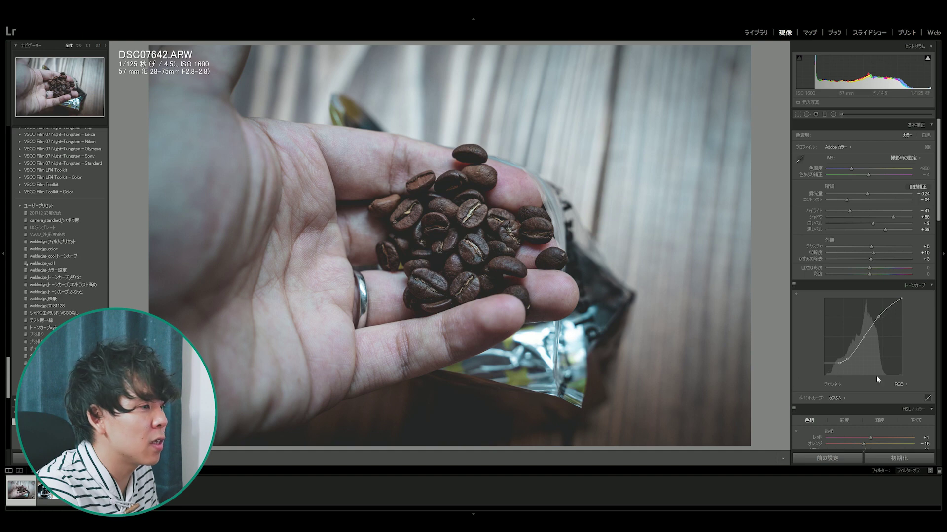
Add shadow, midtone and highlight points to the Red channel tone curve.
left_click(902, 385)
left_click(882, 399)
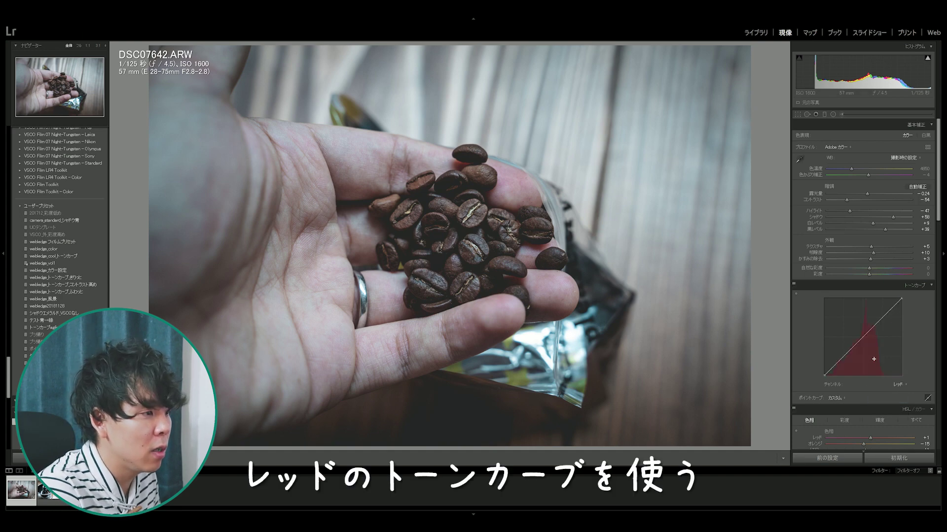
left_click(862, 337)
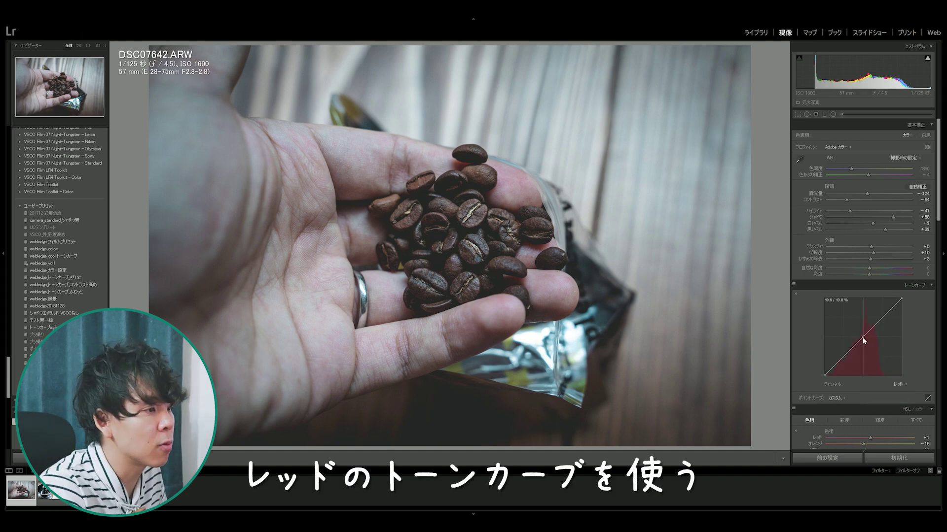
left_click(882, 319)
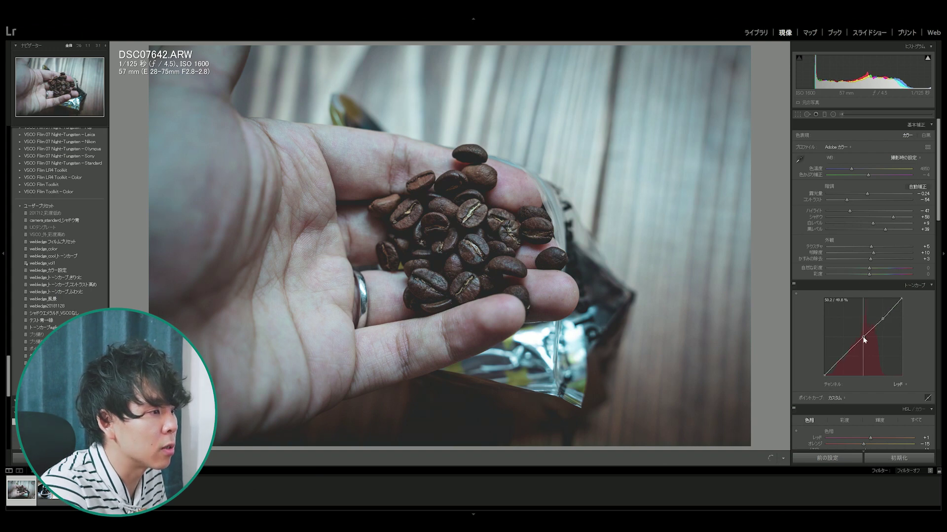
left_click(843, 358)
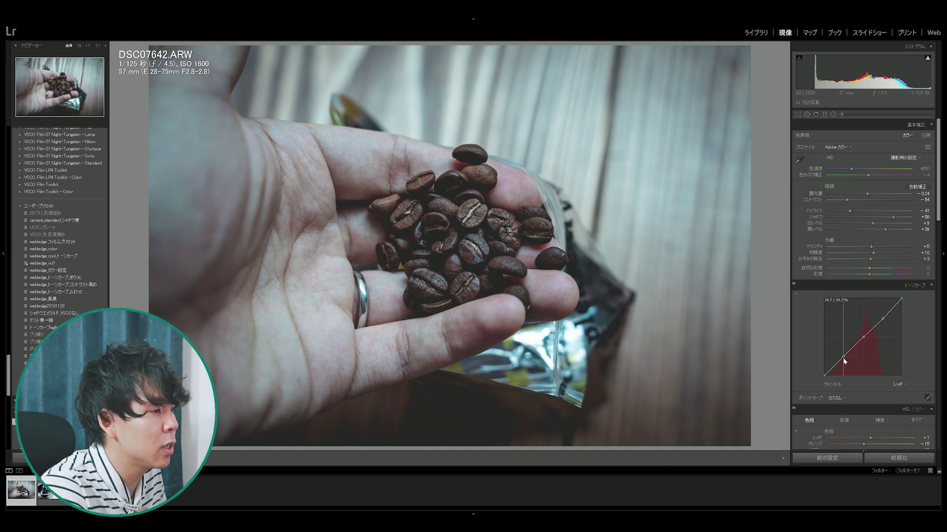
Lower the red curve's shadow and highlight points for a cyan cast and adjust Contrast.
left_click_drag(843, 359, 843, 360)
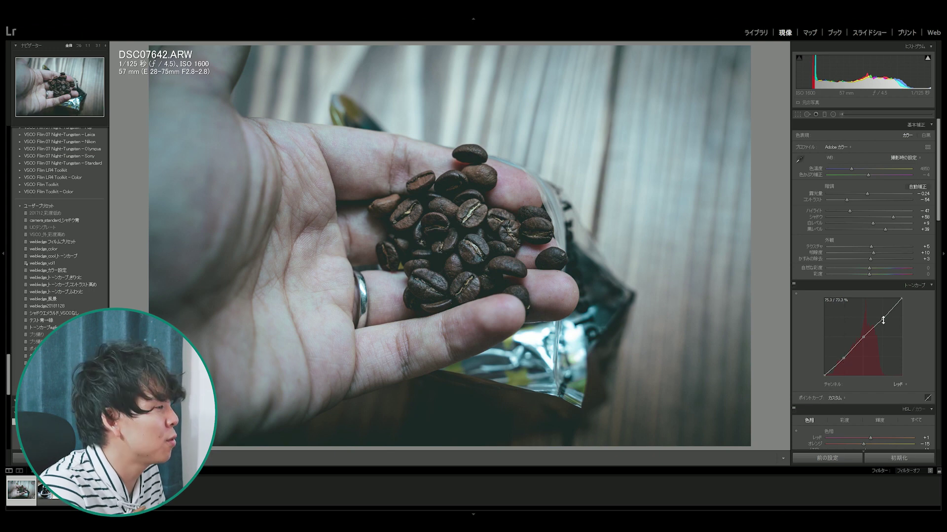
left_click_drag(883, 320, 881, 321)
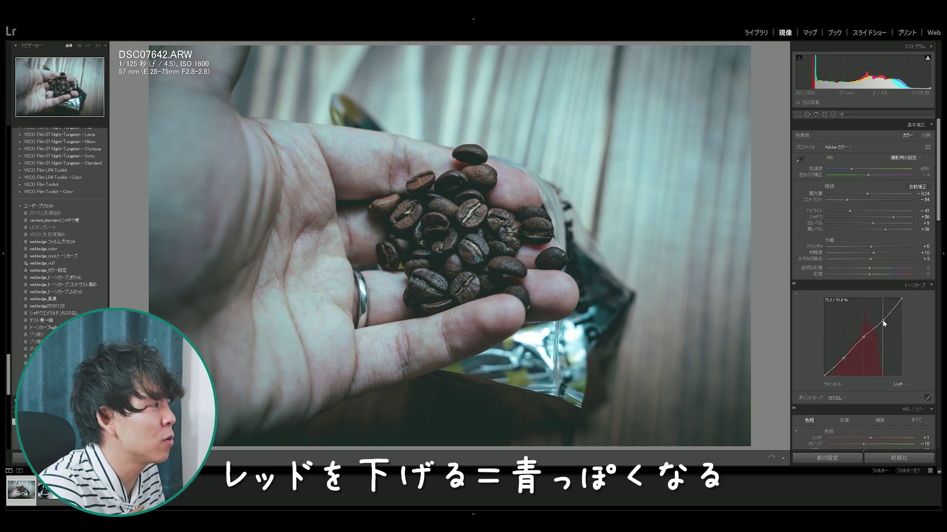
left_click_drag(850, 199, 866, 194)
scroll(935, 348, "down", 5)
Readjust the red curve's shadow point on the beans photo for a subtler teal tint.
scroll(927, 316, "up", 2)
scroll(924, 298, "up", 2)
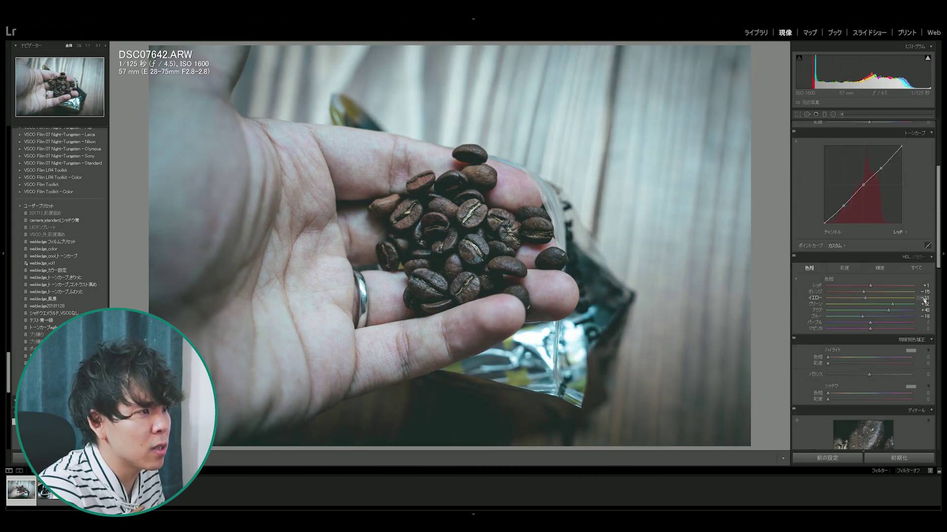
scroll(933, 269, "down", 2)
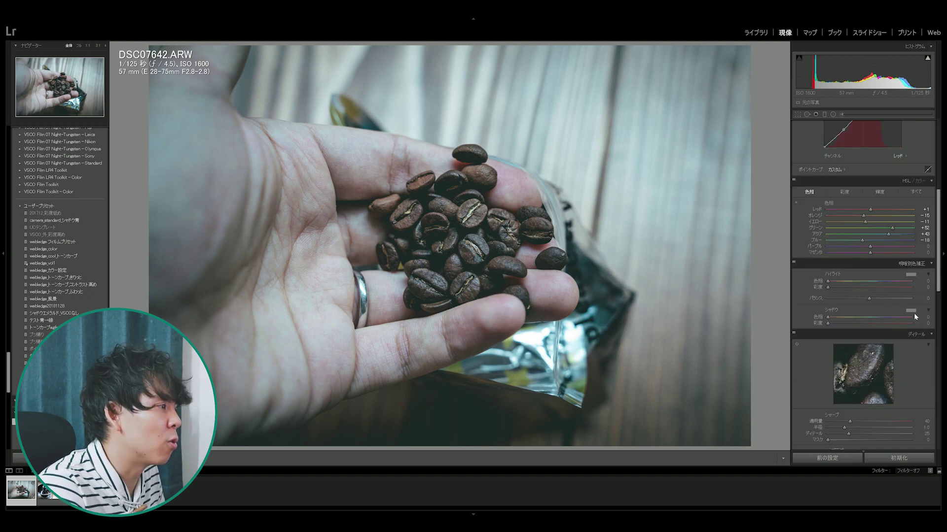
scroll(889, 338, "up", 6)
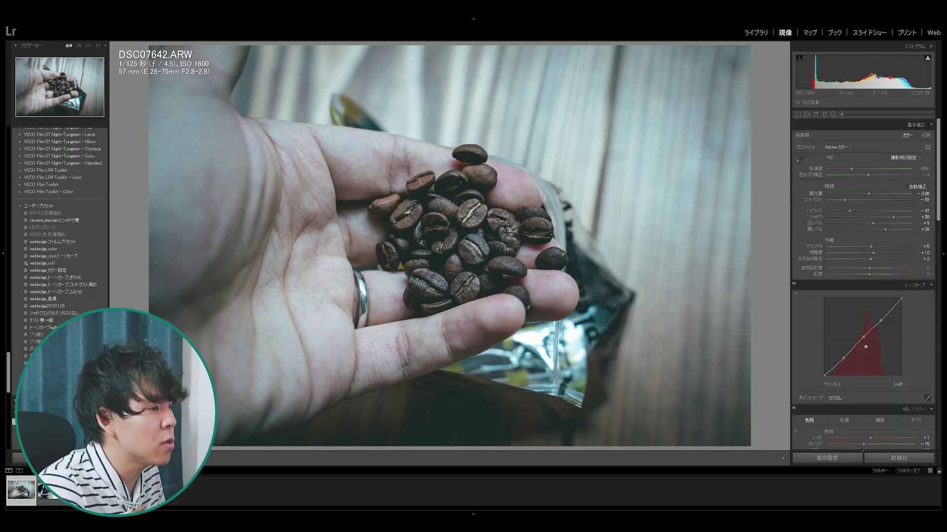
left_click_drag(844, 356, 847, 358)
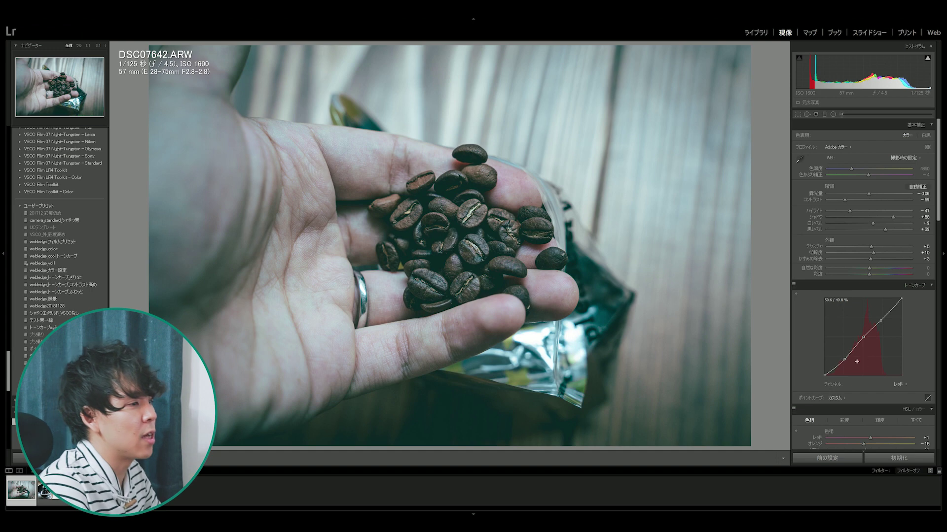
left_click_drag(844, 359, 846, 356)
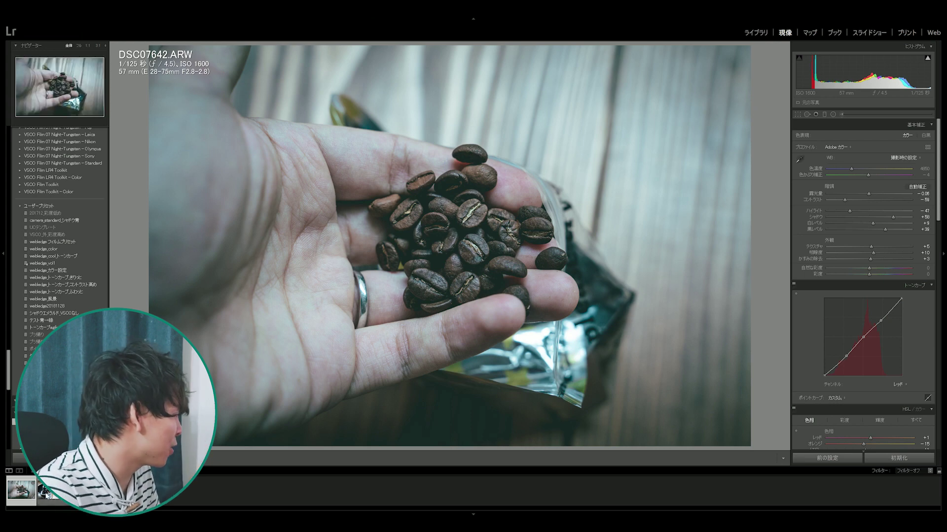
Sync the beans photo's develop settings to the grinder photo and move to it.
left_click(44, 490, "ctrl")
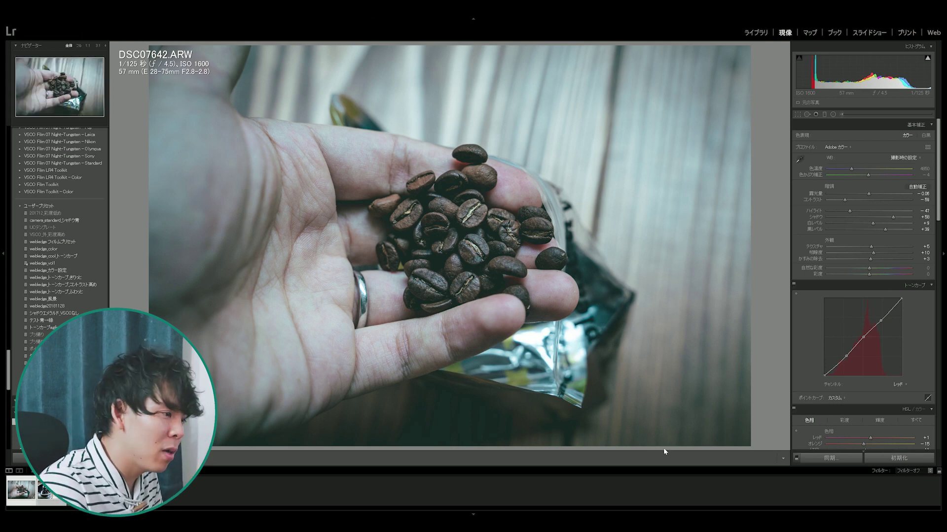
left_click(838, 459)
key("Return")
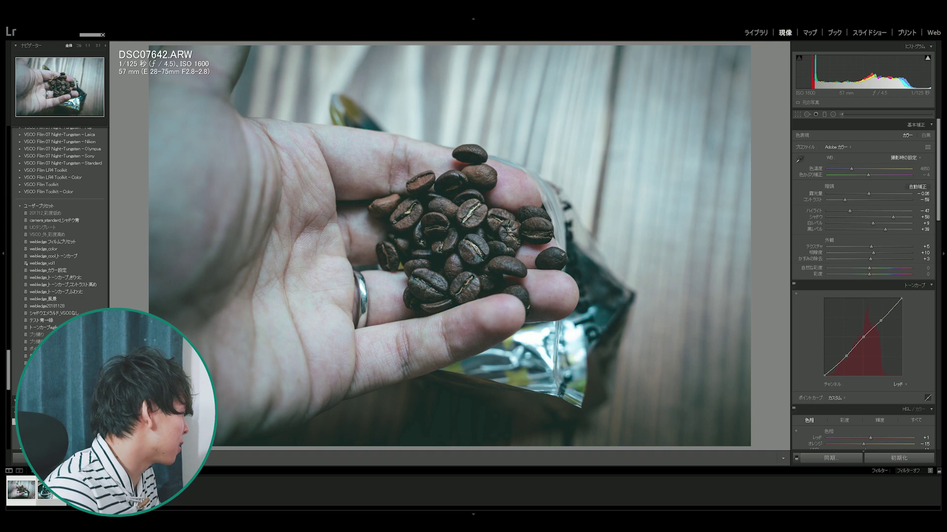
key("Right")
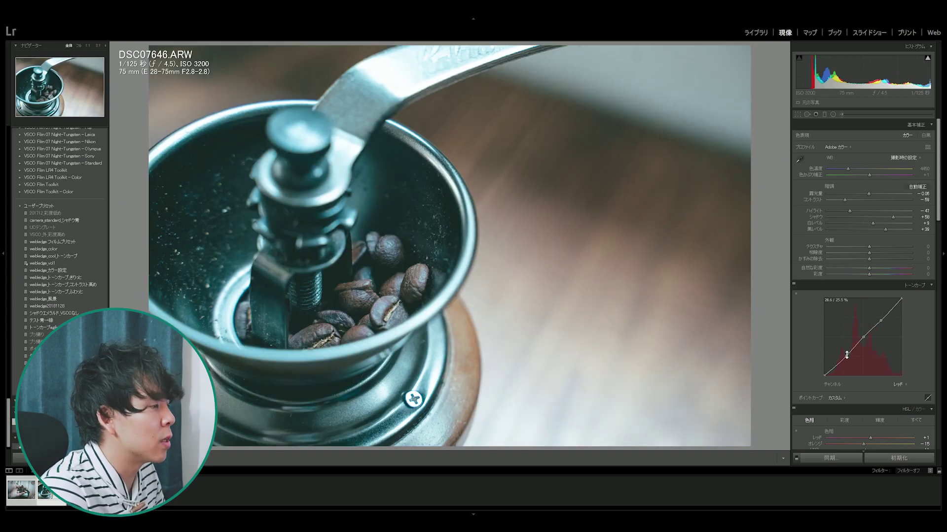
Lift a tone-curve point on the grinder photo, raise Blue saturation to -40, and darken Blue luminance.
left_click_drag(846, 355, 847, 354)
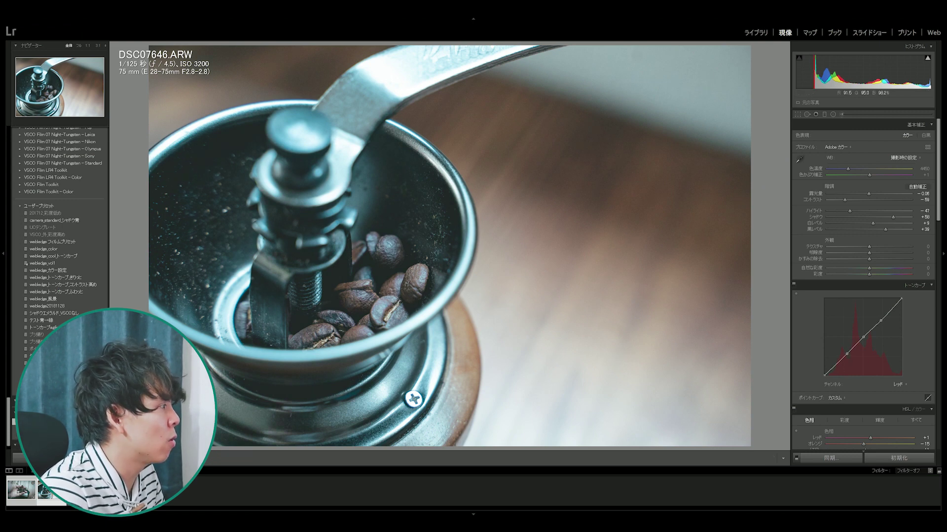
scroll(907, 357, "down", 3)
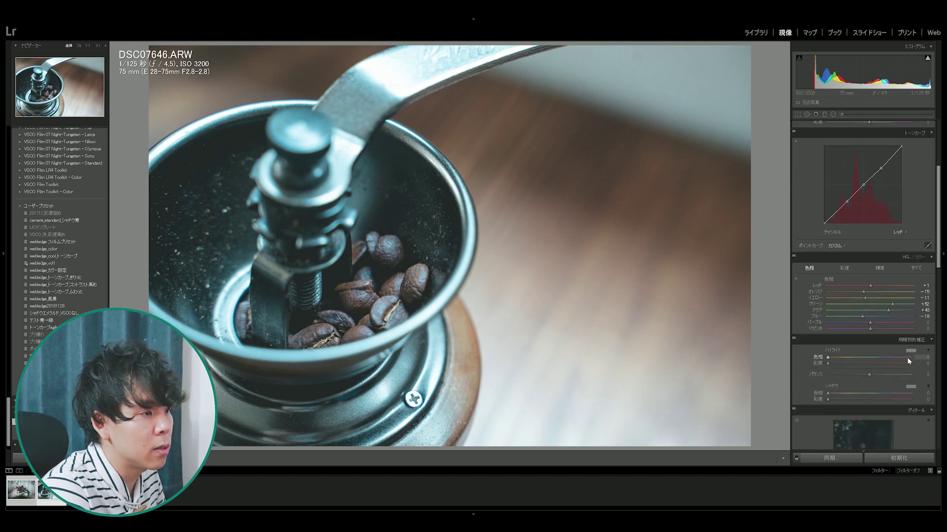
left_click(844, 268)
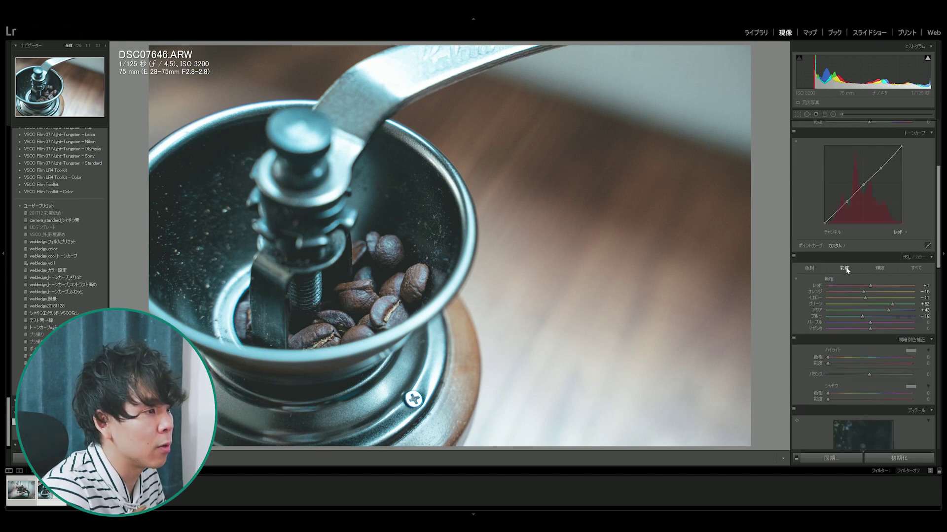
left_click_drag(850, 316, 853, 316)
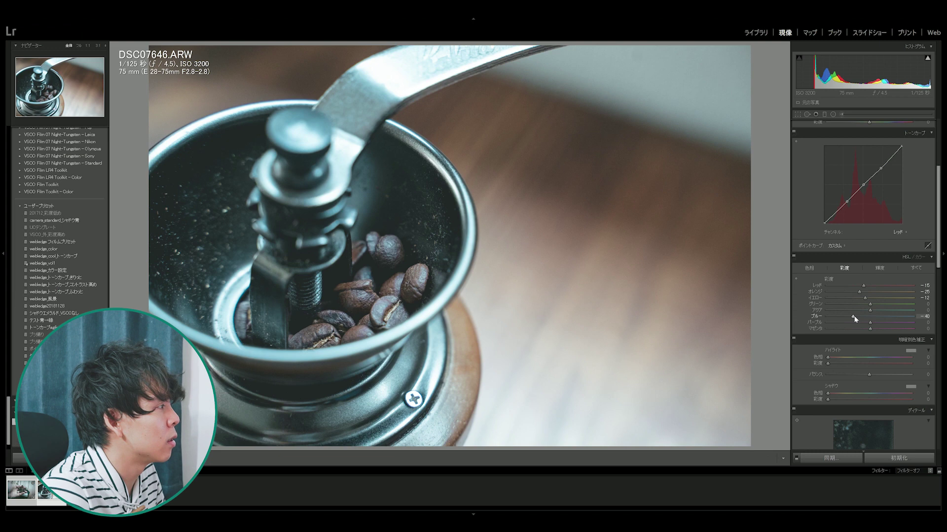
left_click_drag(861, 317, 862, 316)
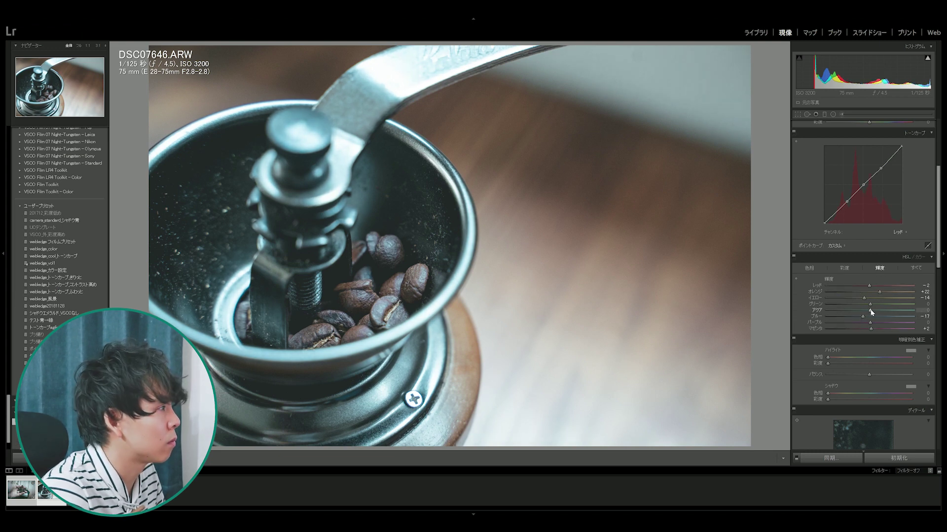
scroll(904, 231, "up", 3)
scroll(905, 231, "up", 2)
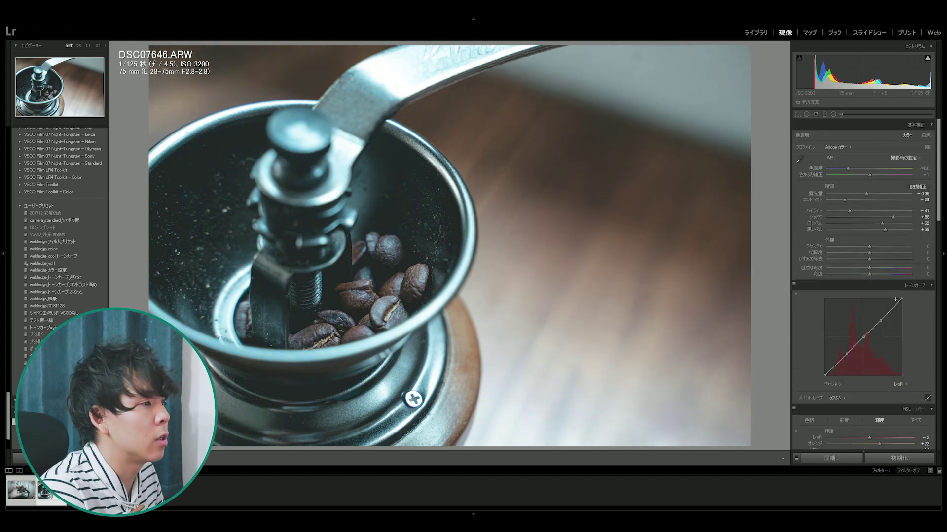
Set the grinder photo's Post-Crop Vignetting Amount to -18.
scroll(882, 247, "down", 2)
scroll(889, 302, "down", 2)
scroll(888, 302, "down", 5)
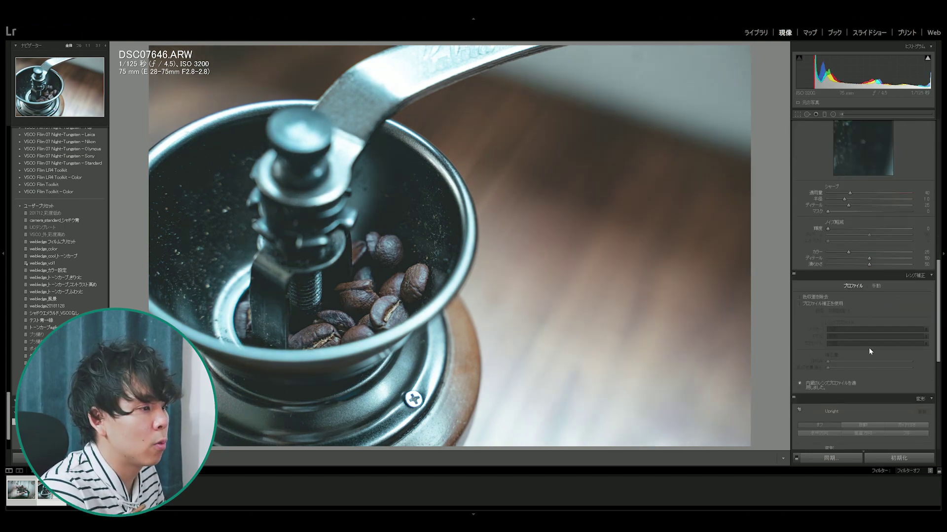
scroll(868, 348, "down", 3)
left_click_drag(868, 279, 858, 279)
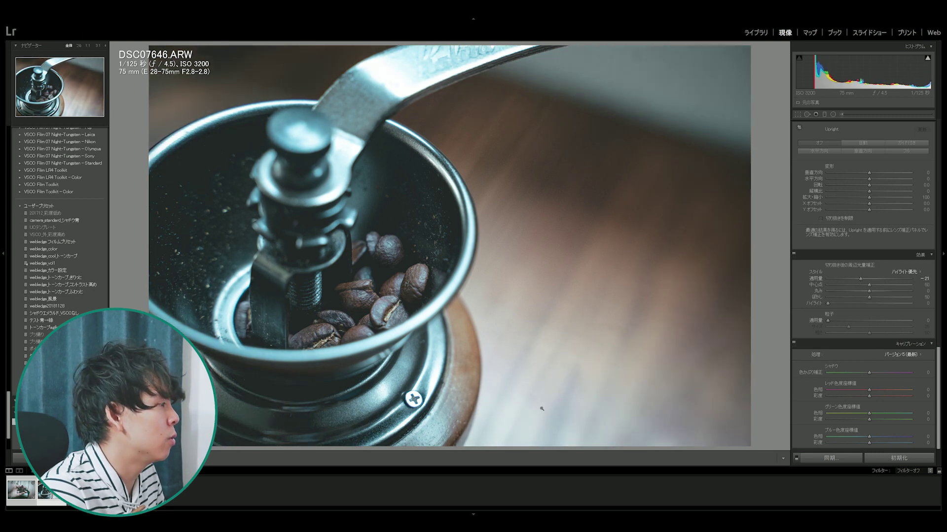
left_click(832, 115)
Draw a Radial Filter oval and fit it over the coffee beans.
left_click_drag(366, 247, 399, 192)
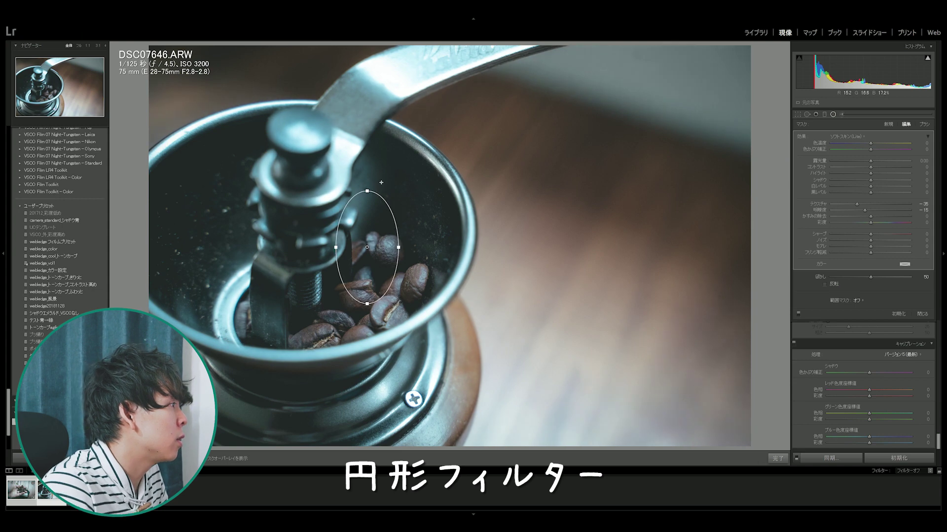
key("ctrl+z")
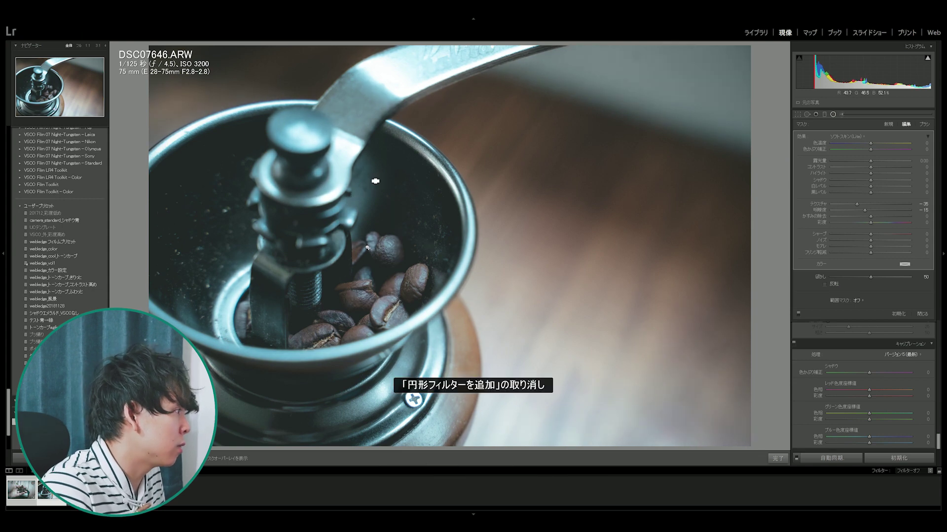
key("ctrl+shift+z")
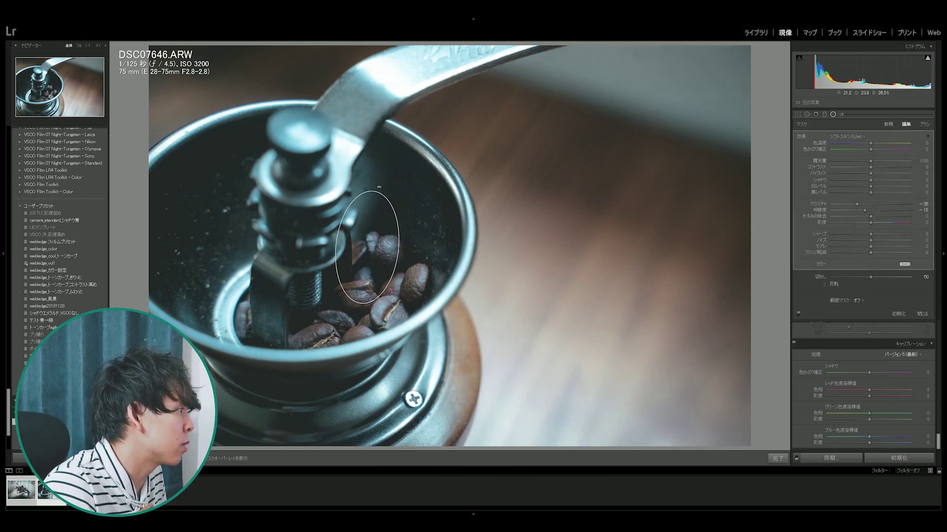
mouse_move(383, 224)
left_mouse_down()
mouse_move(389, 263)
mouse_move(409, 295)
left_mouse_up()
left_click_drag(389, 221, 396, 227)
Invert the oval and give it Exposure +0.22 and Sharpness +33.
left_click(824, 284)
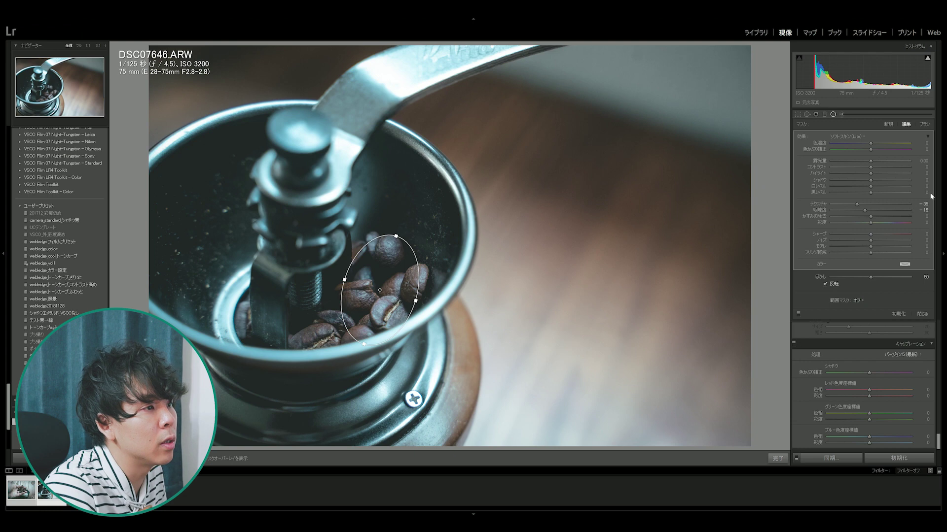
left_click_drag(871, 161, 875, 161)
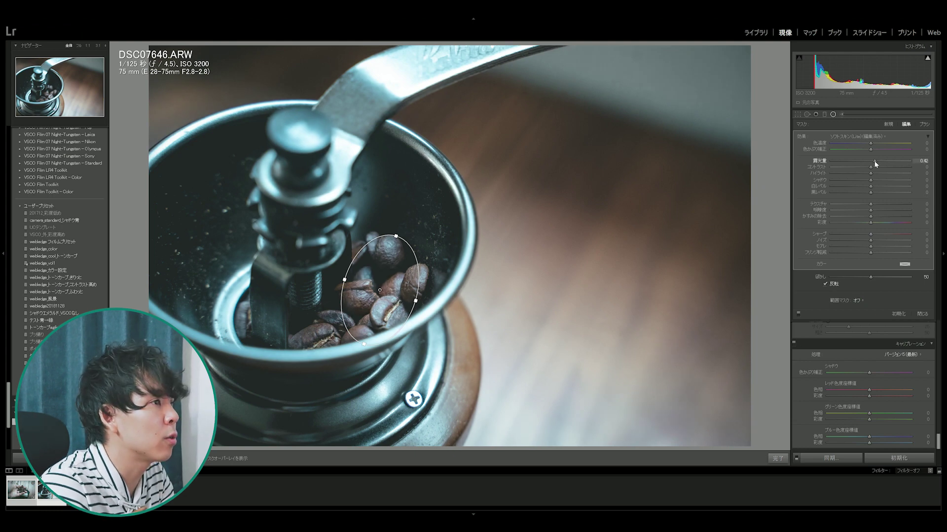
left_click_drag(874, 161, 872, 161)
left_click(919, 210)
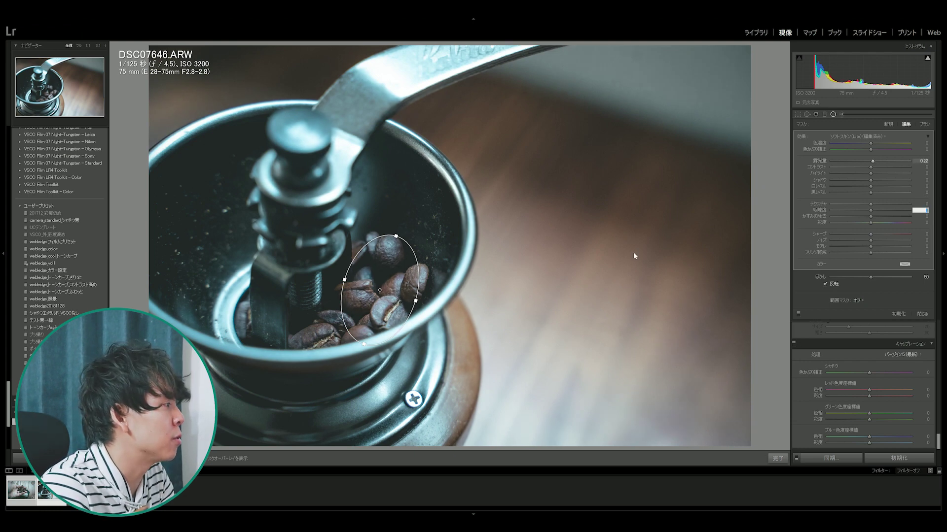
left_click_drag(871, 234, 885, 233)
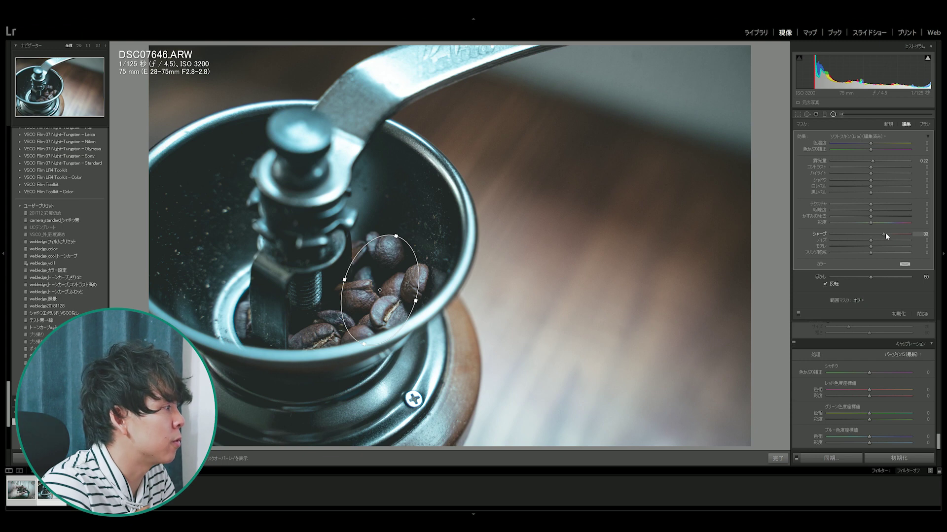
key("Return")
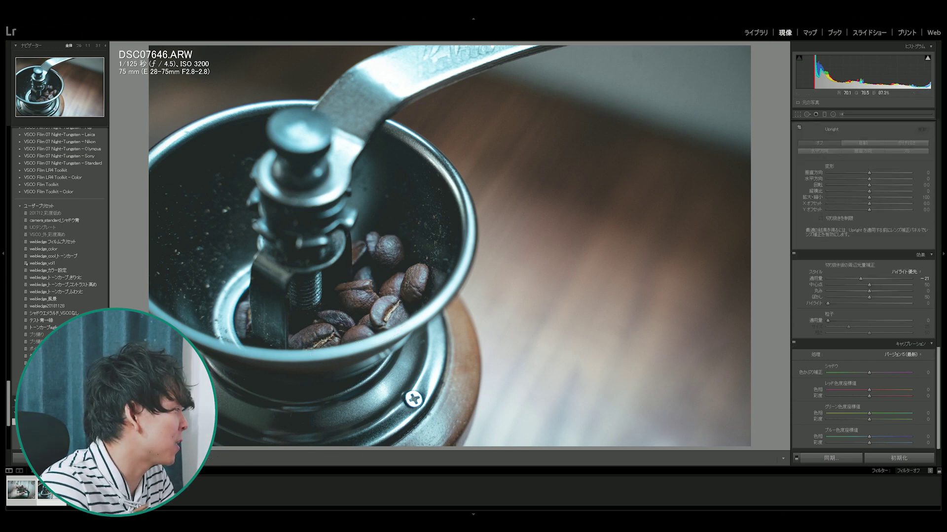
Undo and redo the sharpening change to compare, then go to the pour-over photo.
scroll(59, 246, "down", 4)
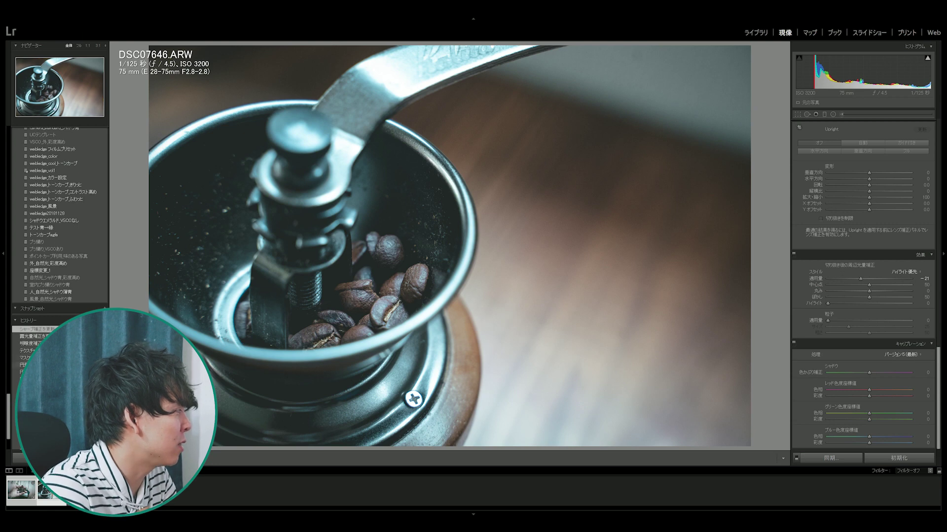
key("ctrl+z")
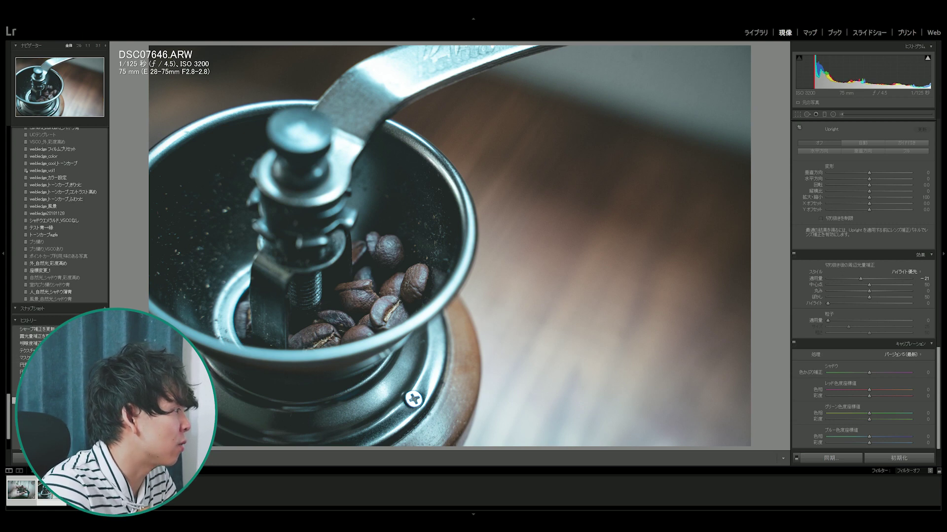
key("ctrl+y")
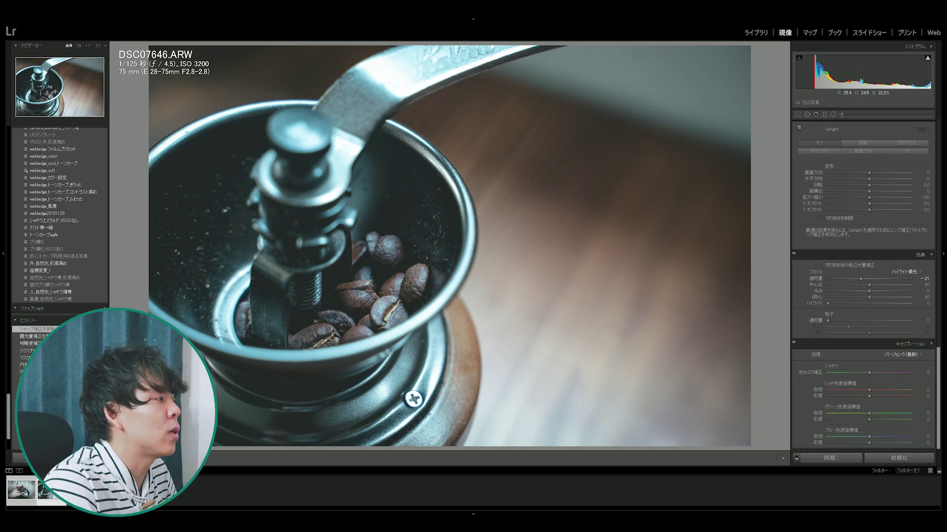
key("Right")
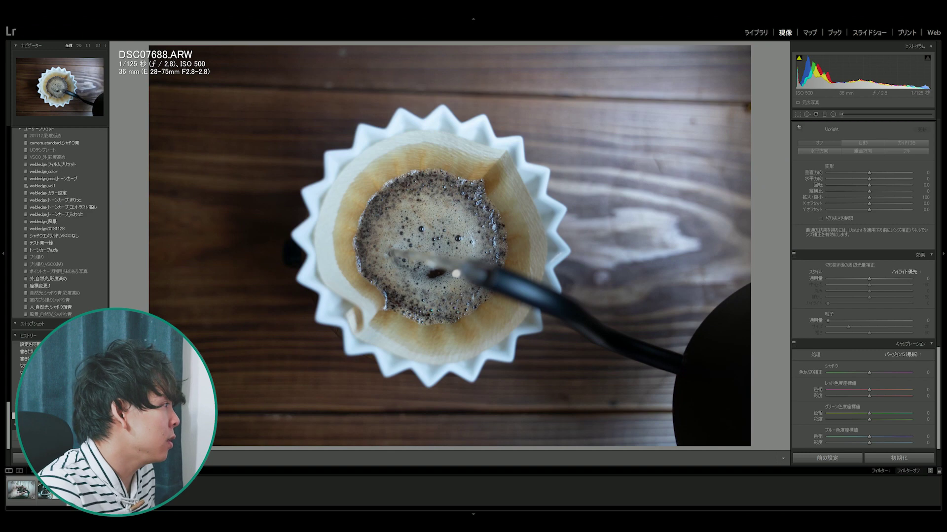
Sync the grinder photo's settings onto the pour-over photo.
left_click(21, 491, "ctrl")
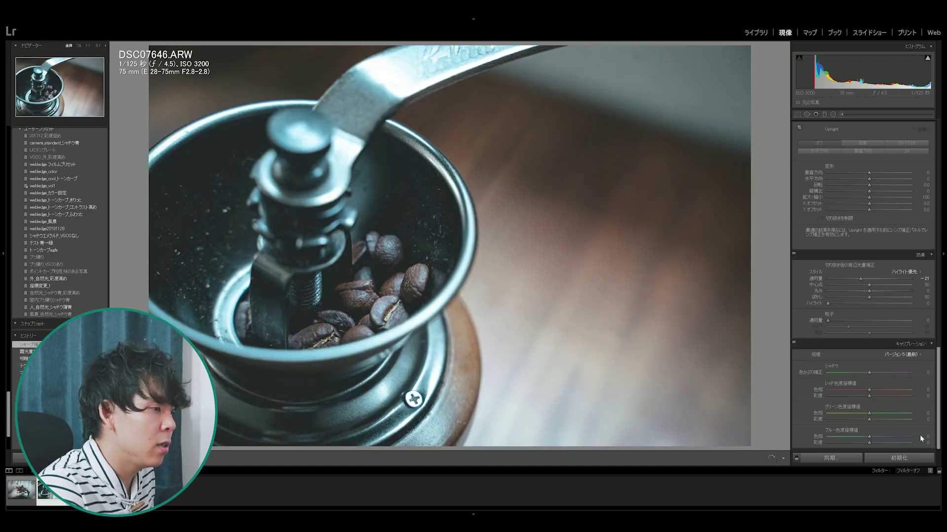
left_click(832, 459)
key("Return")
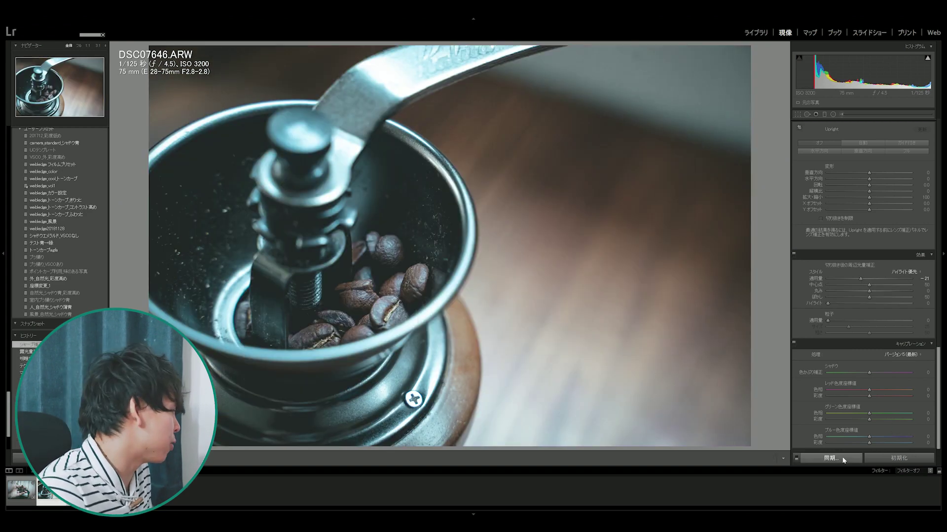
key("Right")
Restore a little contrast, set Exposure to -0.06, and pull back Whites/Shadows.
scroll(913, 245, "up", 3)
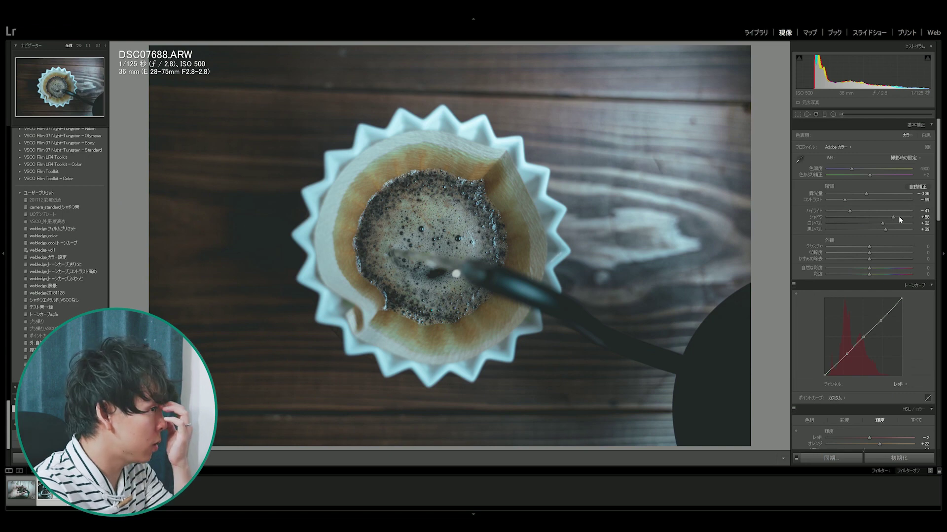
left_click_drag(857, 199, 861, 199)
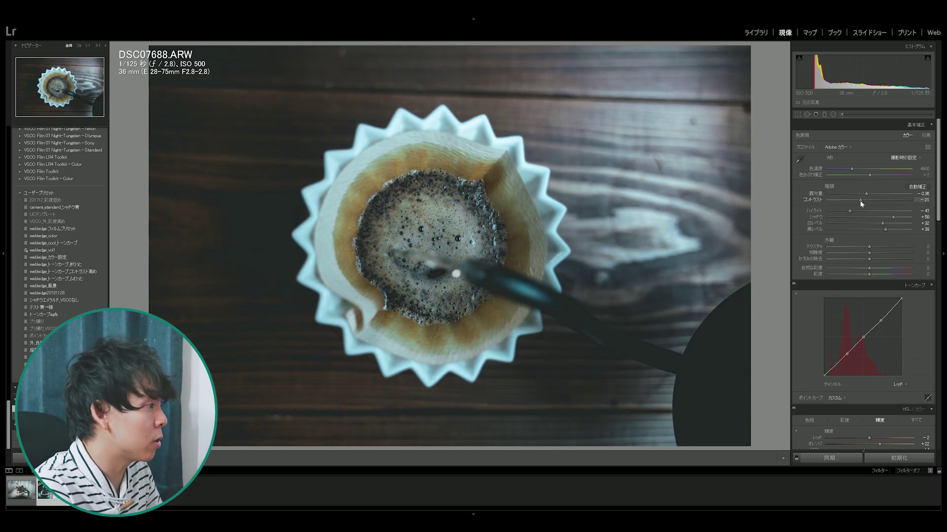
type("-0.06")
key("Return")
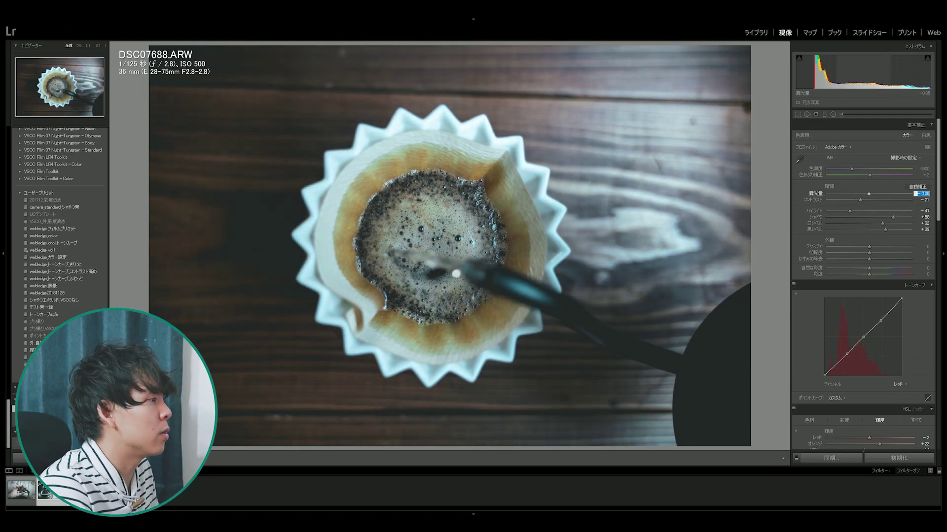
left_click_drag(881, 223, 886, 215)
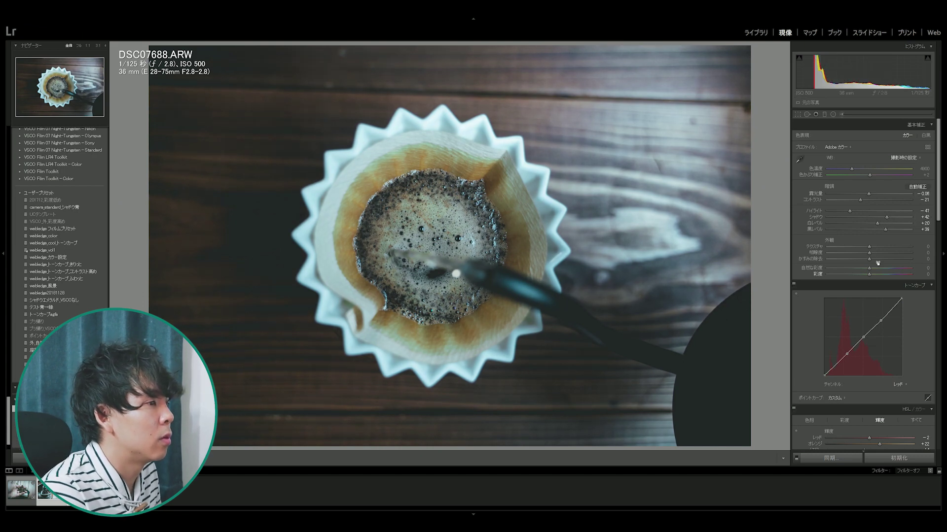
Set Clarity +10, Texture 3 and Dehaze 3, nudging a tone curve point.
type("10")
key("shift+Tab")
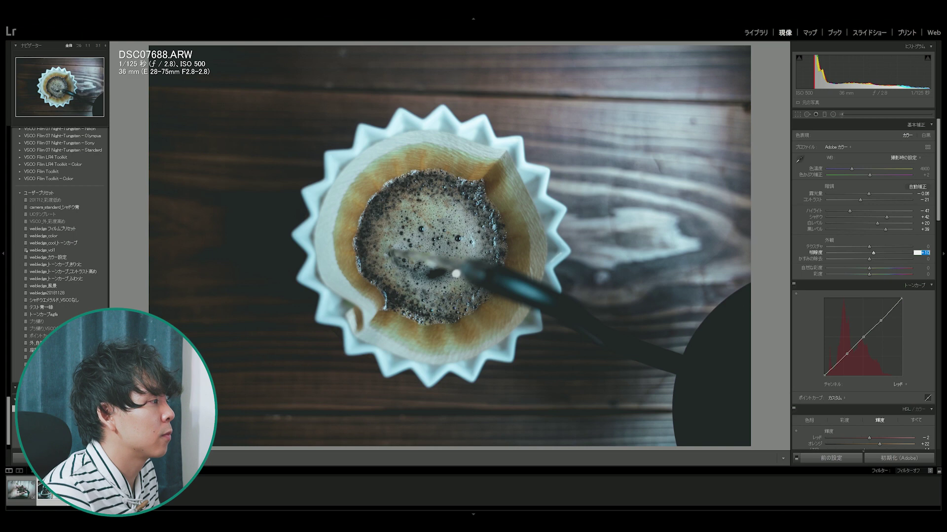
type("3")
key("Tab")
key("Tab")
type("3")
left_click_drag(847, 354, 843, 357)
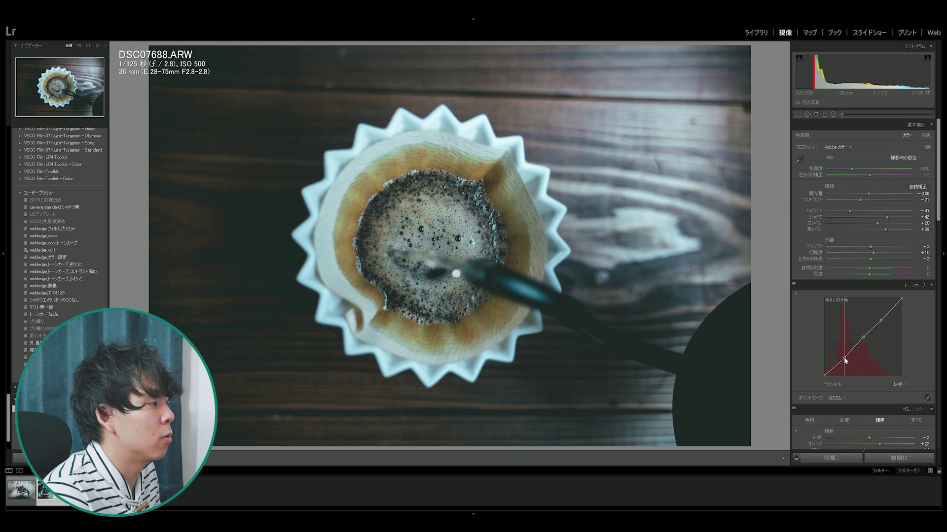
Set white balance Temp to 5200 and Tint to -3.
left_click(922, 169)
key("Up")
type("5200")
key("Tab")
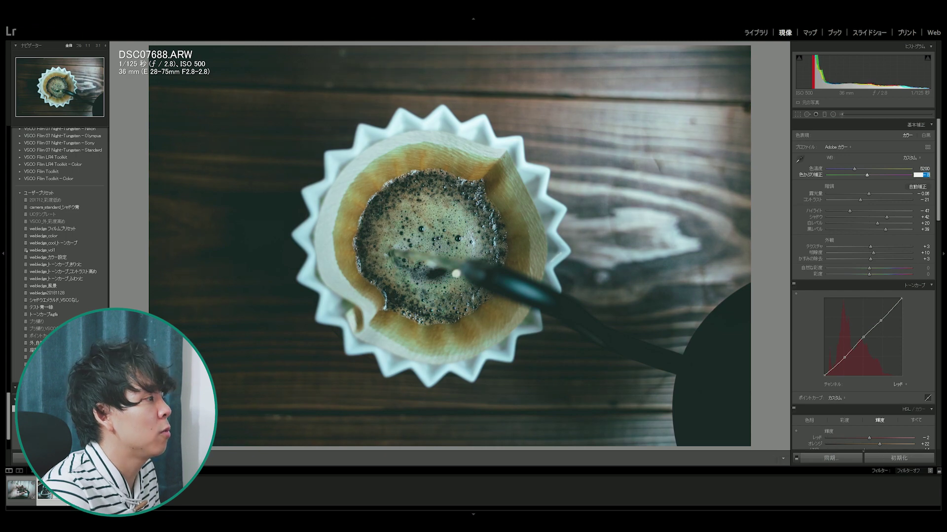
key("Up")
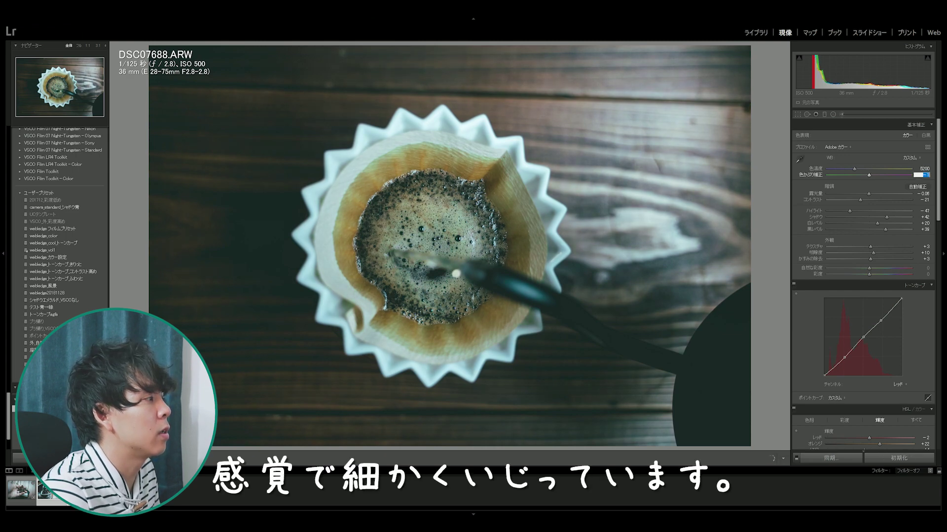
key("Return")
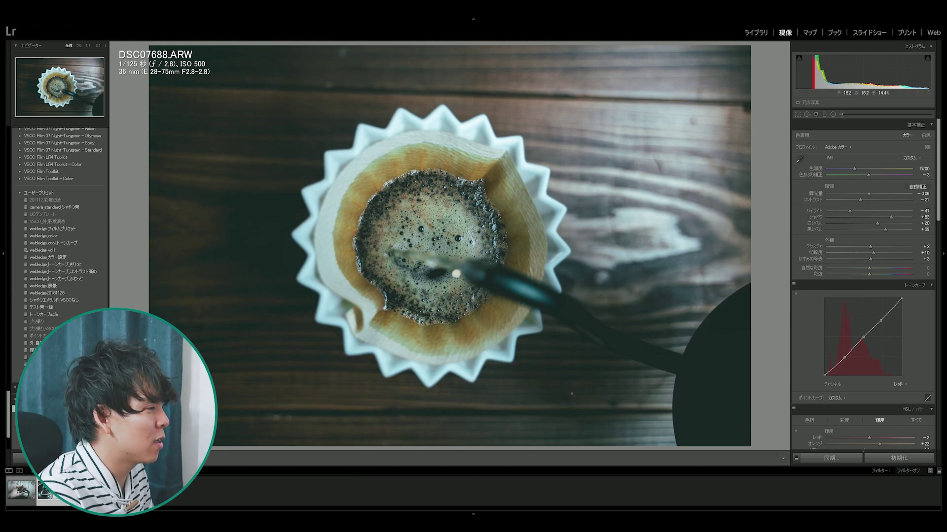
scroll(924, 332, "down", 5)
Preview Upright Auto correction with the guide grid, then turn it back off.
scroll(924, 331, "down", 5)
scroll(923, 329, "down", 3)
left_click(924, 332)
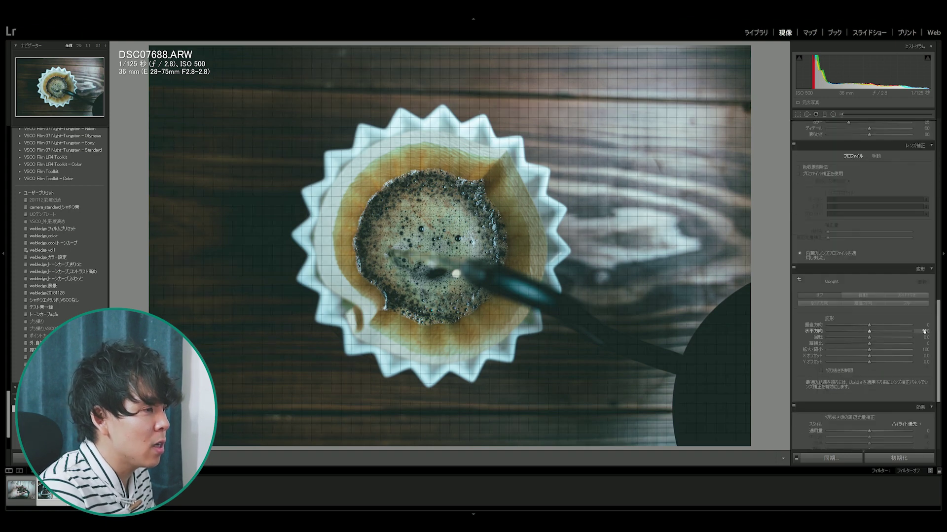
left_click(866, 295)
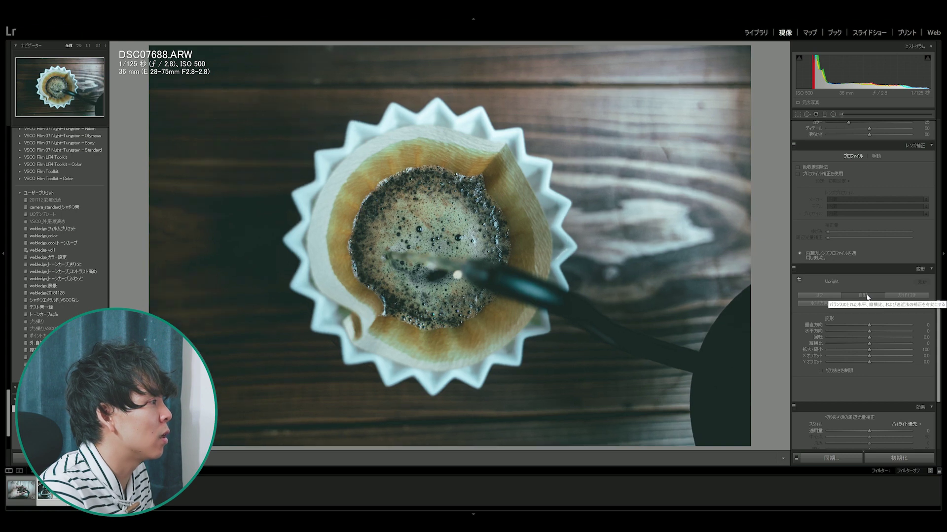
left_click(837, 297)
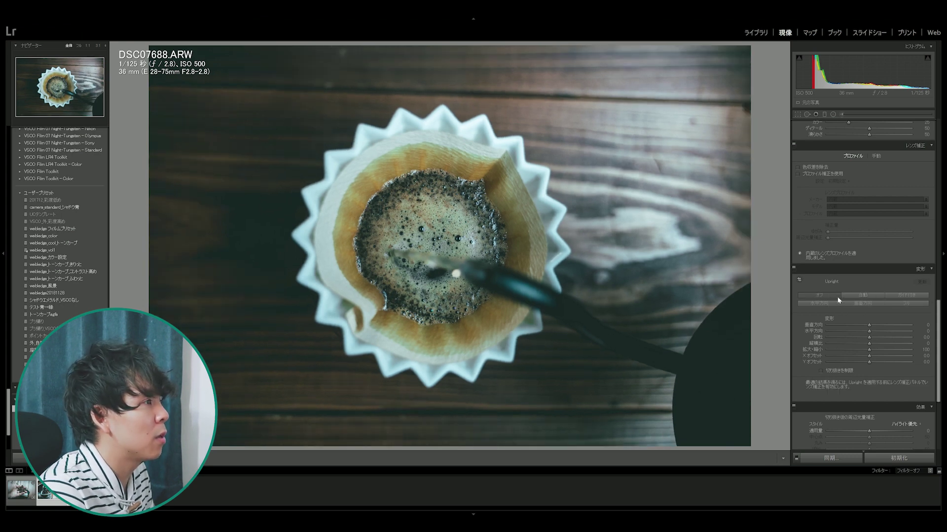
Straighten the photo to about -0.38° and add a small horizontal perspective correction.
left_click(798, 114)
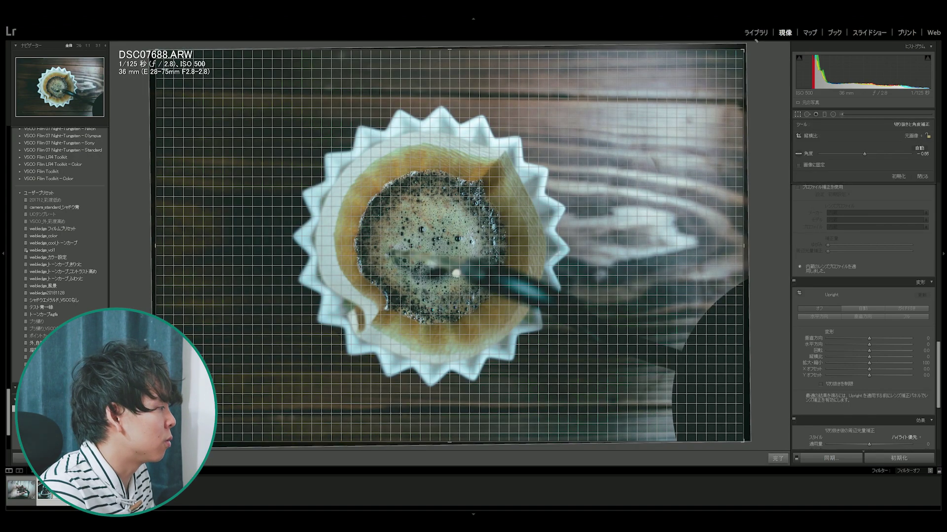
left_click_drag(756, 43, 753, 46)
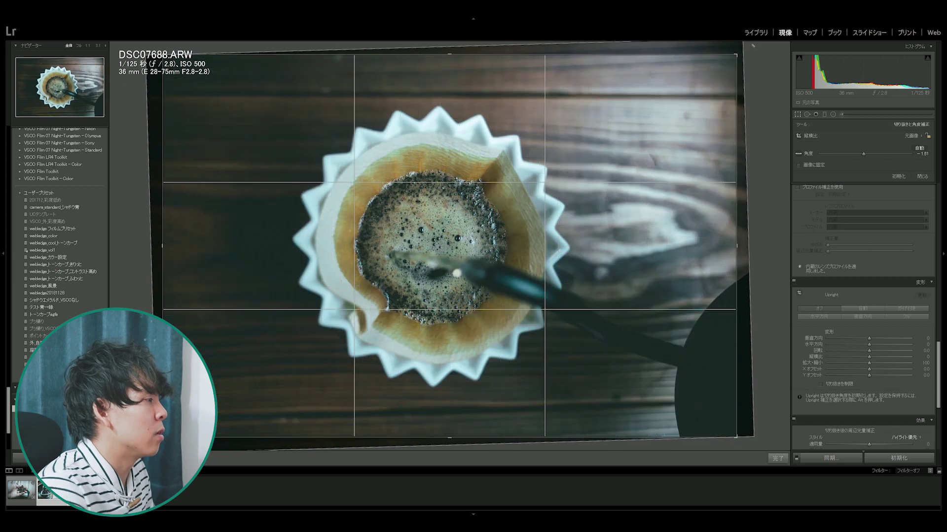
key("Return")
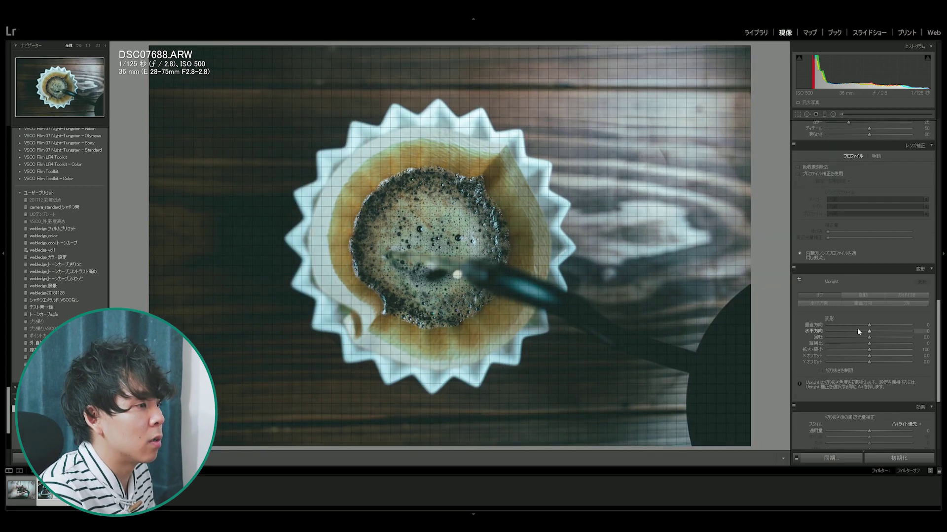
left_click_drag(870, 331, 871, 333)
left_click(798, 114)
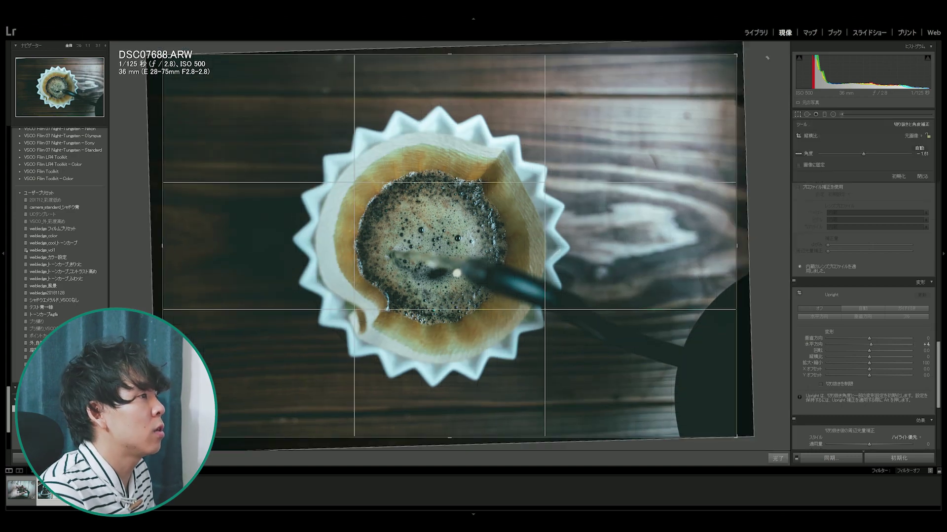
left_click_drag(767, 60, 763, 53)
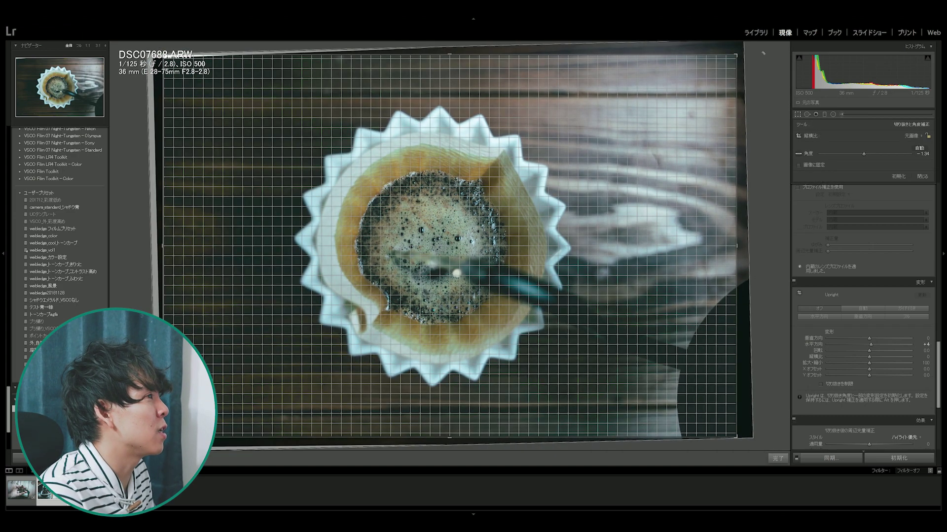
left_click_drag(763, 53, 761, 49)
key("Return")
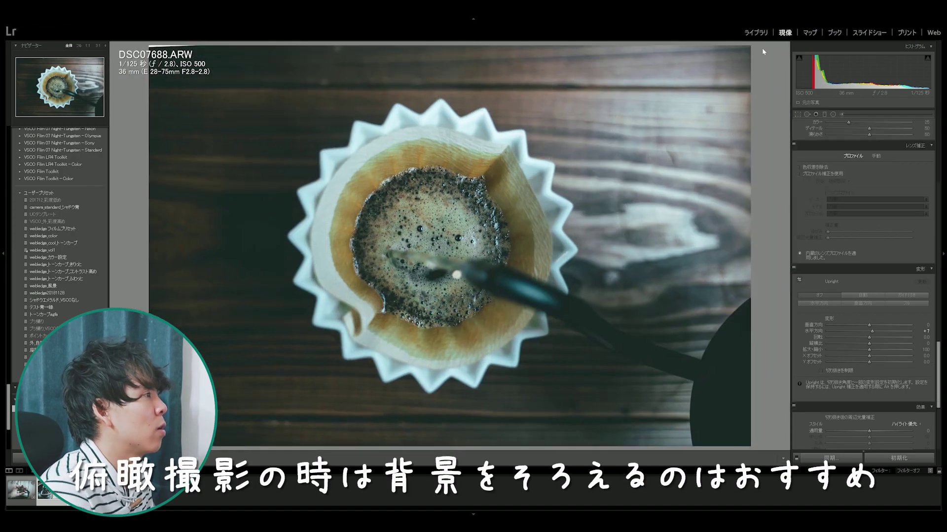
Enable Constrain Crop and tighten the crop from the bottom-right corner.
left_click(797, 113)
left_click(800, 163)
left_click(797, 114)
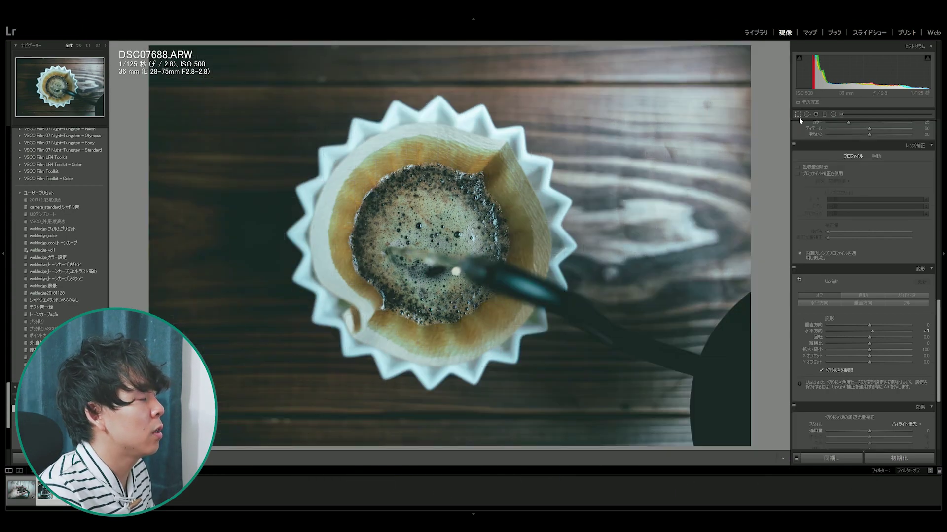
left_click(797, 114)
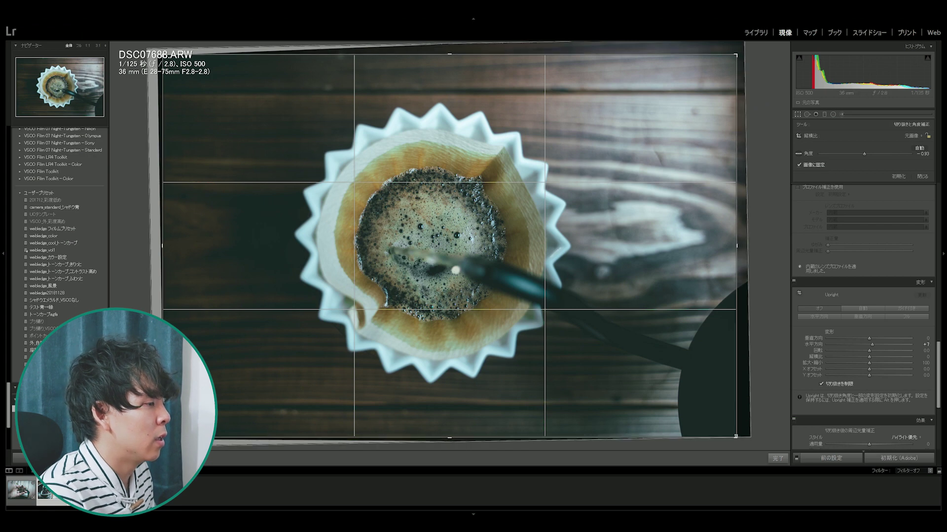
left_click_drag(735, 435, 718, 425)
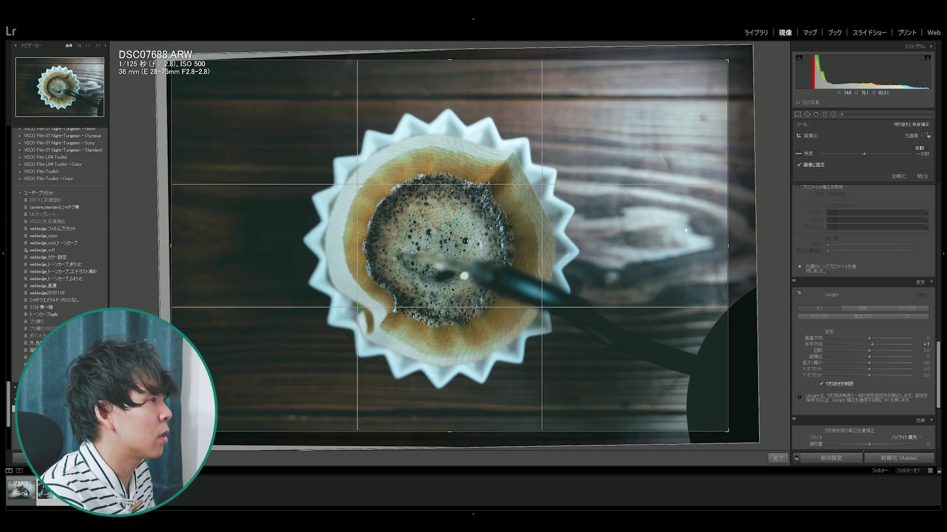
key("Return")
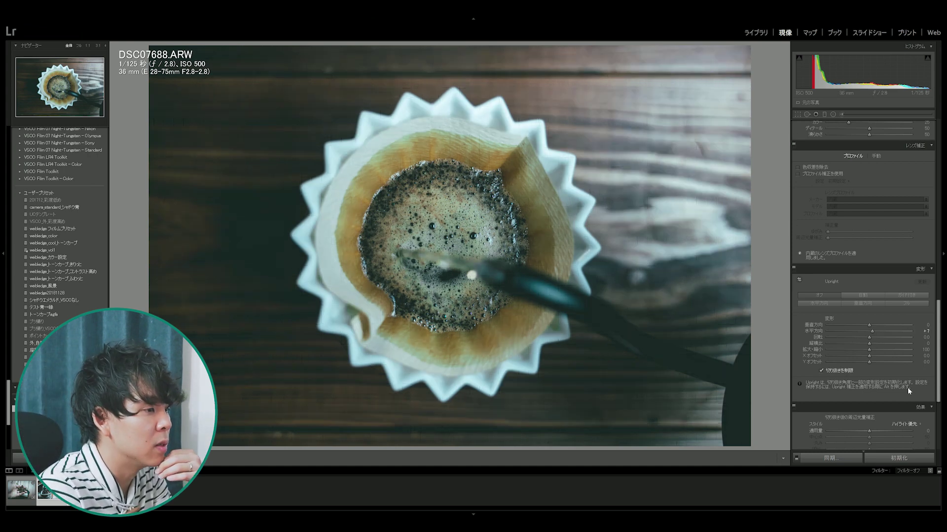
Raise the pour-over photo's Shadows to +75 and switch to the mug-on-table photo.
scroll(910, 392, "down", 3)
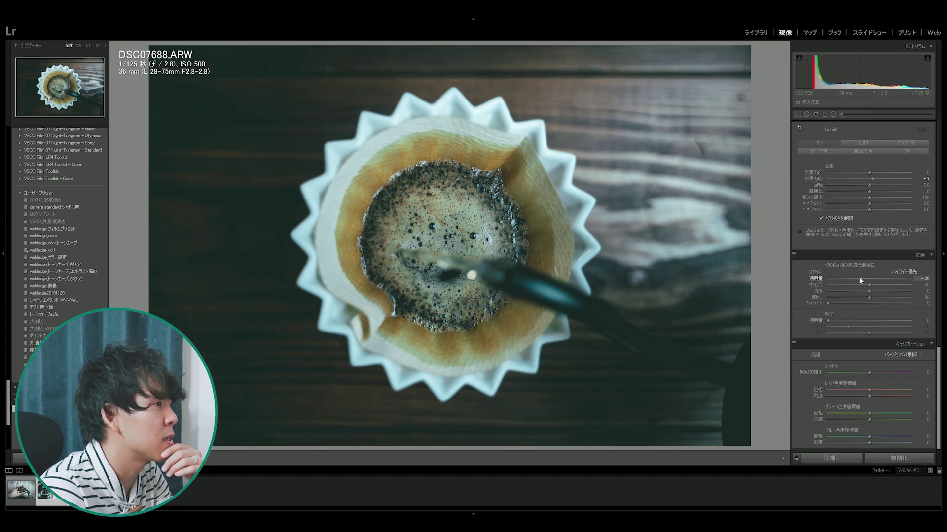
scroll(915, 245, "up", 5)
scroll(916, 244, "up", 6)
scroll(917, 219, "up", 5)
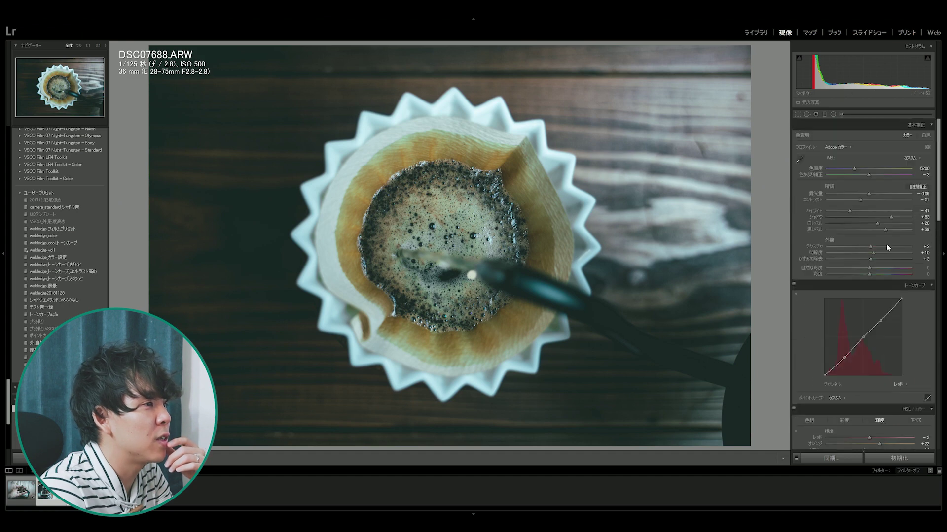
left_click_drag(894, 217, 901, 217)
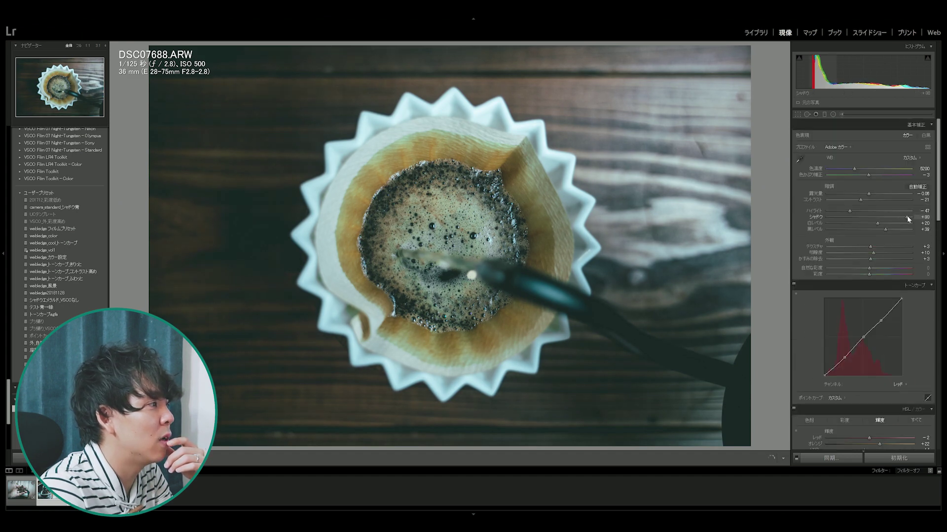
left_click(82, 490)
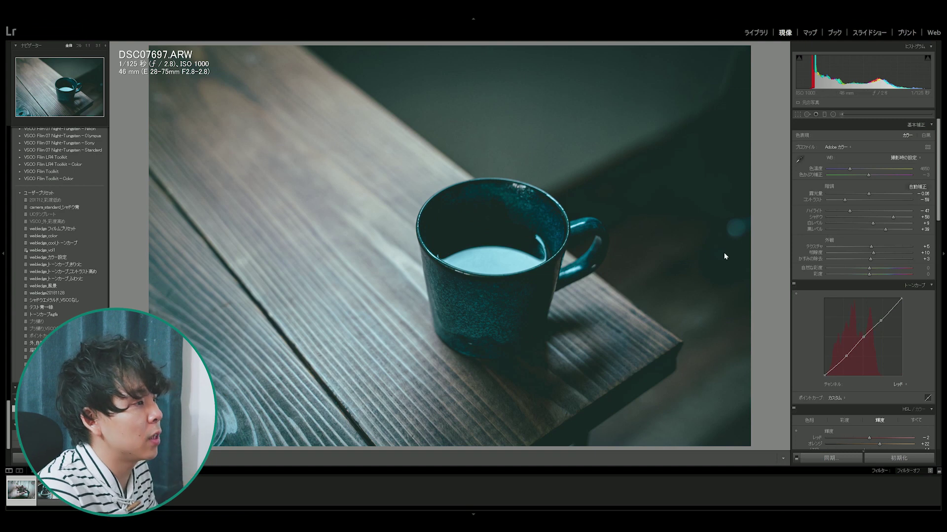
Set Exposure +0.64, Contrast -51, Shadows +83, and draw a radial ellipse over the cup.
left_click(921, 194)
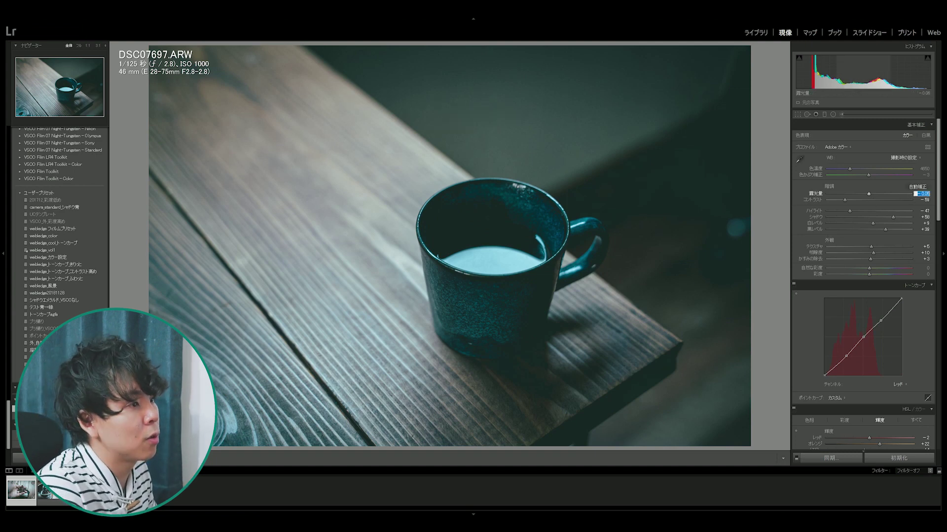
left_click_drag(869, 194, 856, 200)
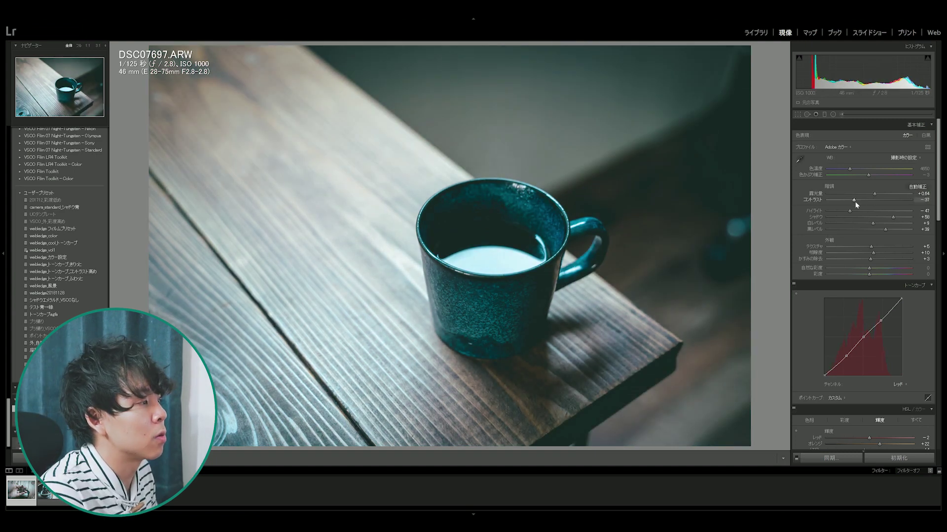
left_click(847, 200)
left_click_drag(893, 217, 903, 218)
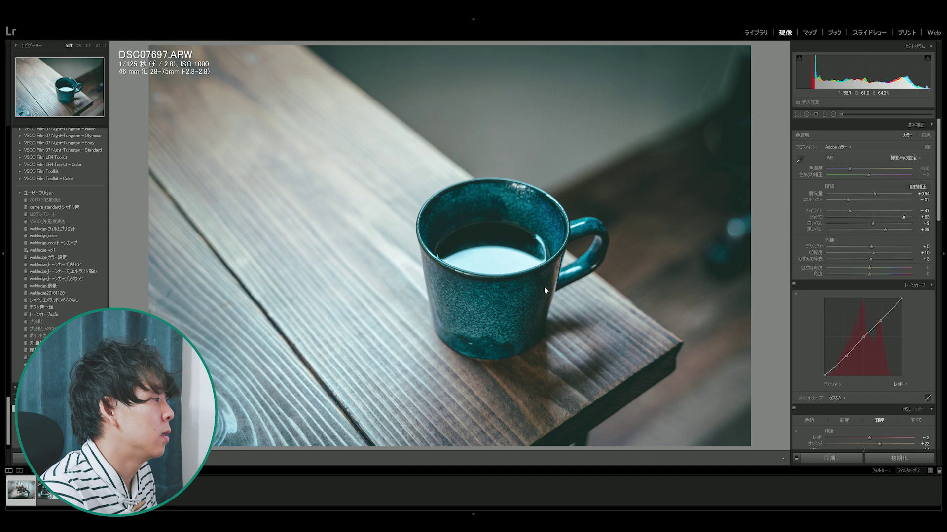
left_click(832, 115)
left_click_drag(498, 225, 561, 294)
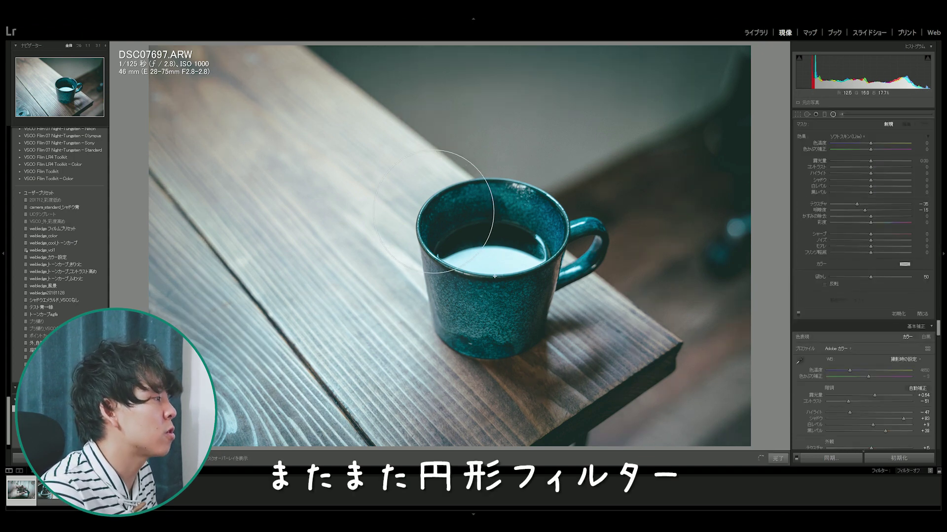
Centre the cup's radial filter, invert it, and raise its Sharpness and Exposure.
mouse_move(511, 225)
left_mouse_down()
mouse_move(508, 234)
mouse_move(572, 235)
left_mouse_up()
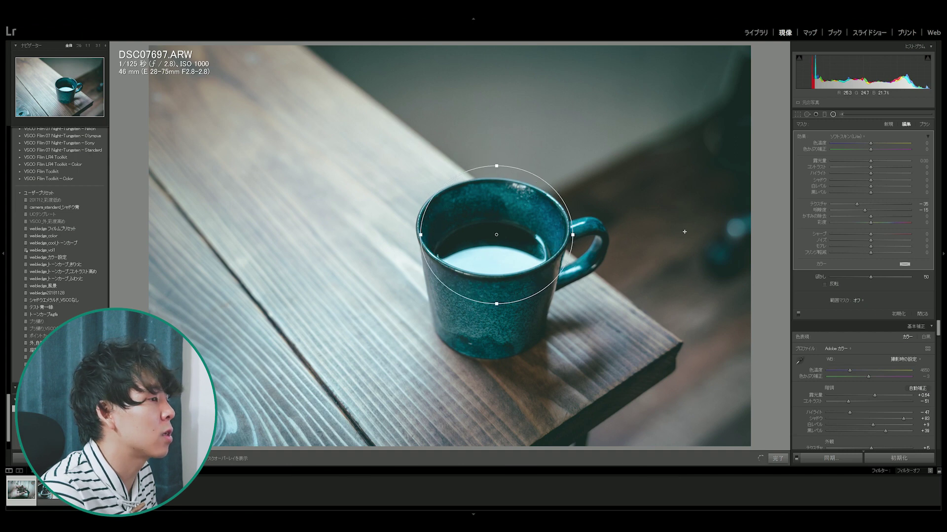
left_click(825, 284)
left_click(920, 210)
left_click_drag(880, 234, 882, 234)
left_click_drag(870, 161, 873, 161)
left_click(562, 365)
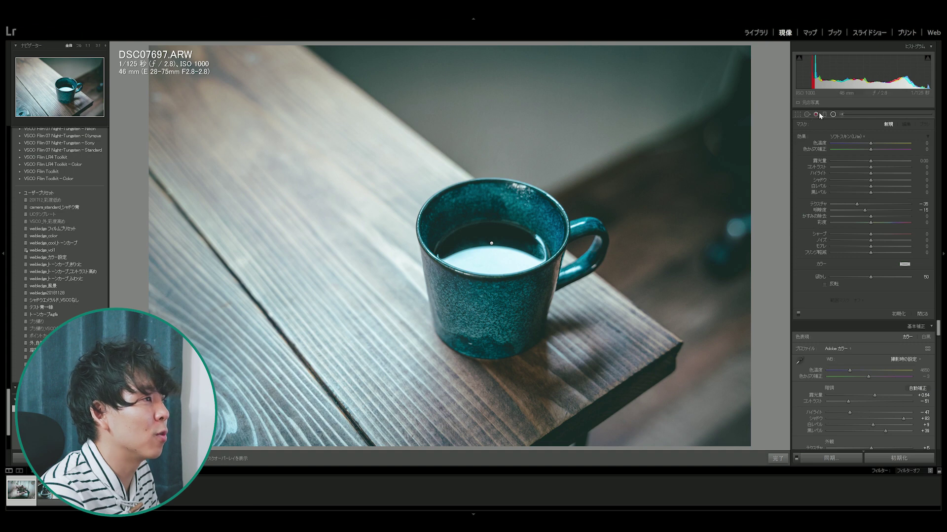
Add a diagonal graduated filter across the upper right with slightly lower Exposure.
left_click_drag(724, 118, 625, 148)
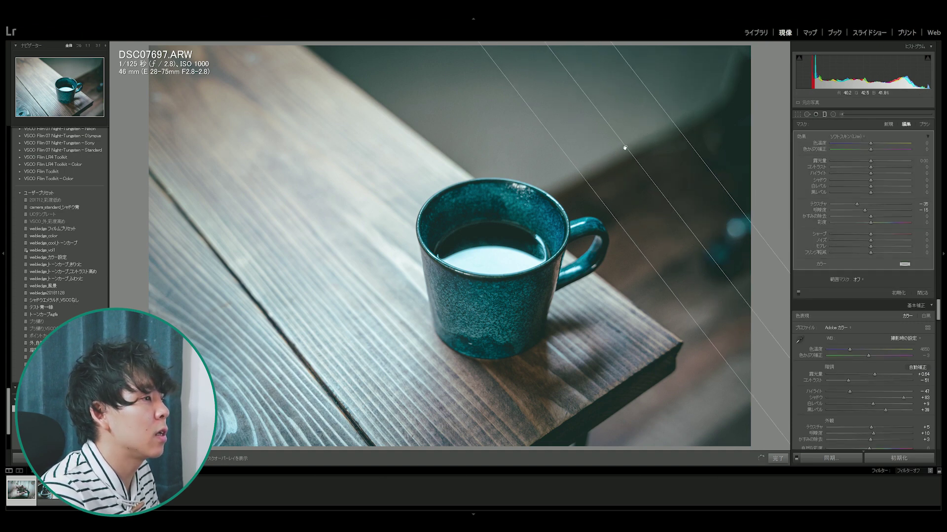
left_click_drag(706, 254, 712, 252)
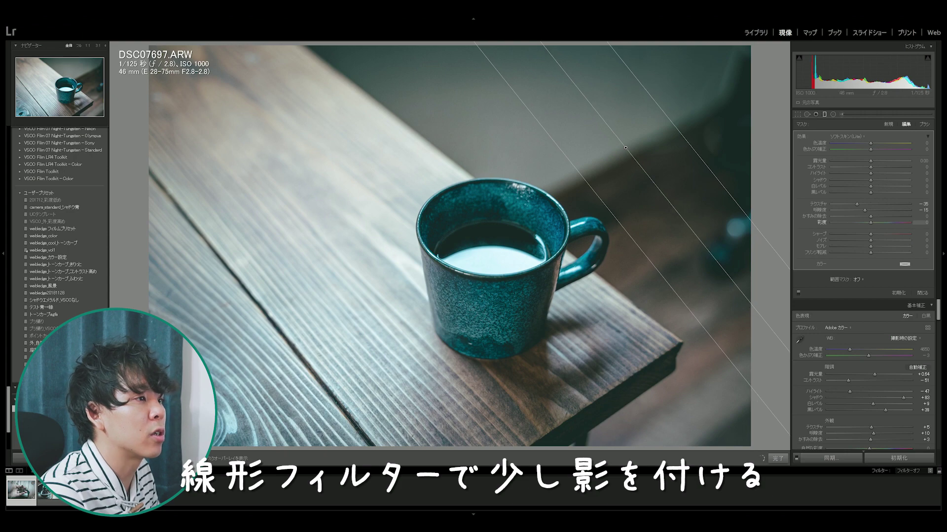
left_click_drag(870, 161, 868, 161)
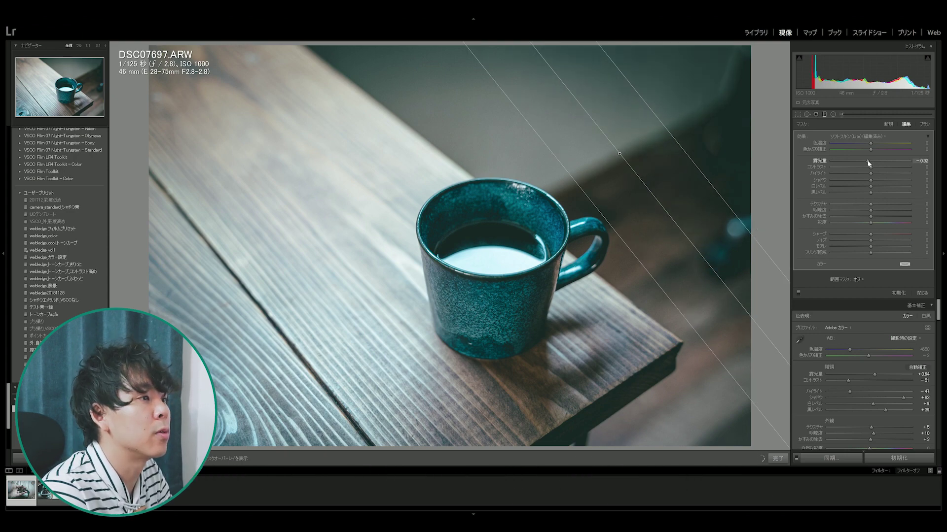
left_click(777, 458)
left_click(560, 401)
mouse_move(560, 401)
left_mouse_down()
mouse_move(544, 321)
mouse_move(521, 281)
left_mouse_up()
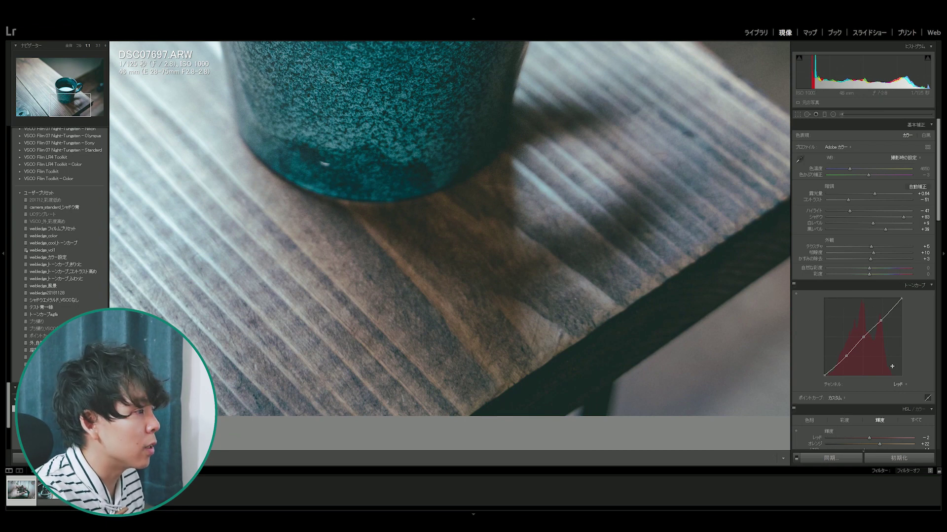
Darken the reds in HSL and lower the red tone curve's shadow point slightly.
scroll(925, 355, "down", 3)
left_click_drag(869, 361, 866, 361)
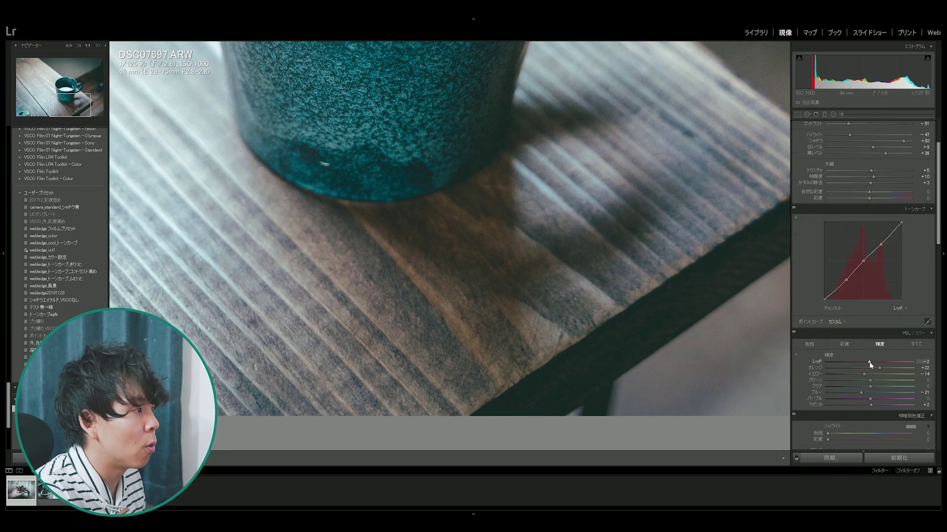
left_click(845, 345)
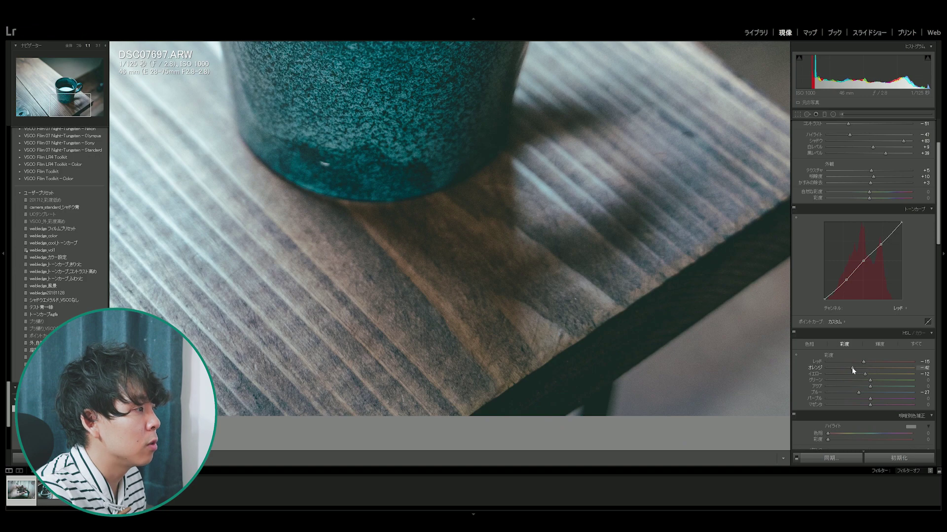
key("z")
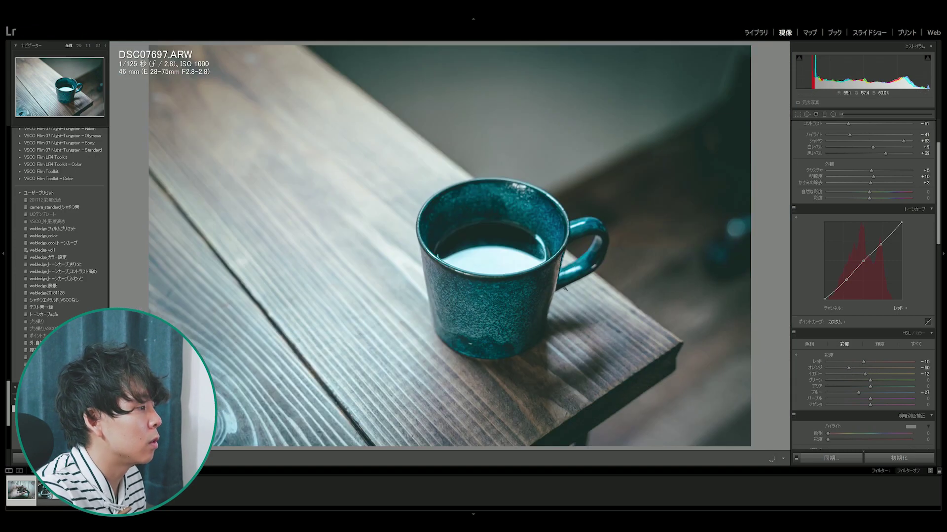
scroll(863, 295, "up", 3)
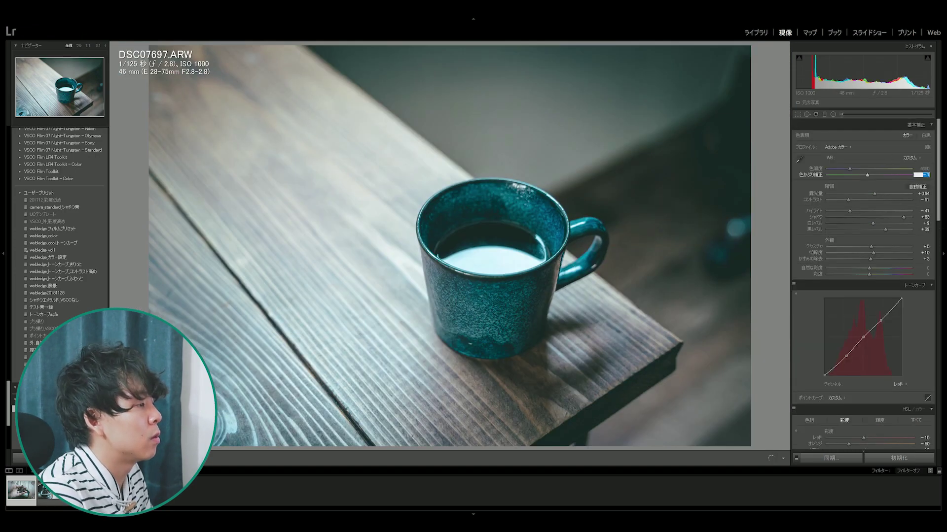
left_click_drag(846, 356, 846, 359)
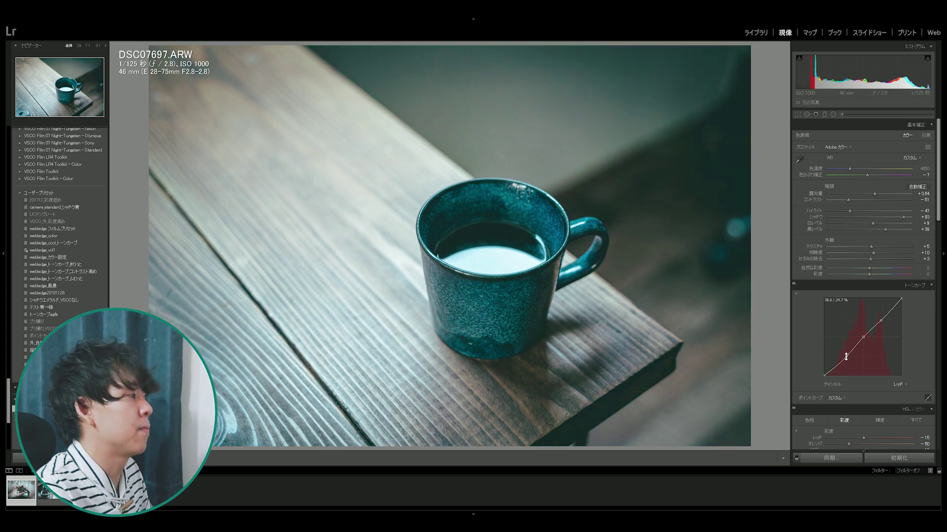
Set the mug photo's white balance temperature to 4700.
left_click(920, 168)
type("4700")
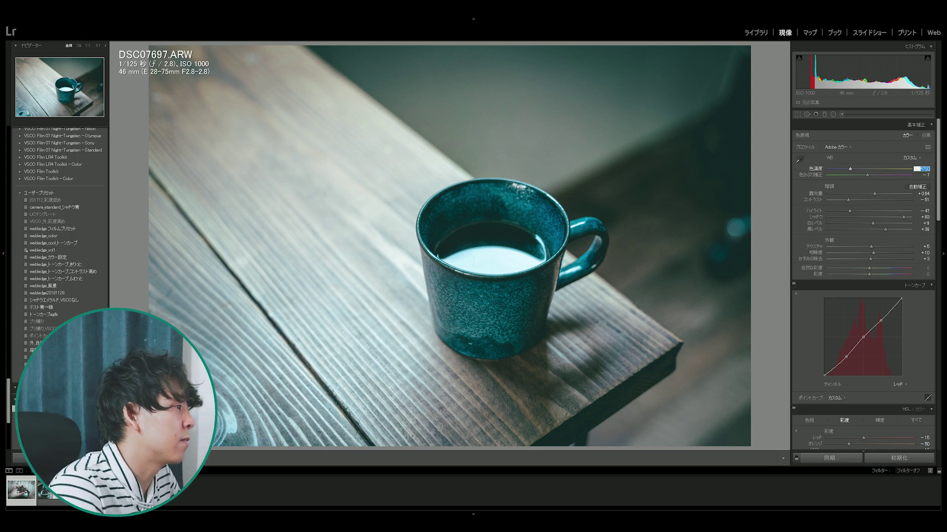
key("Return")
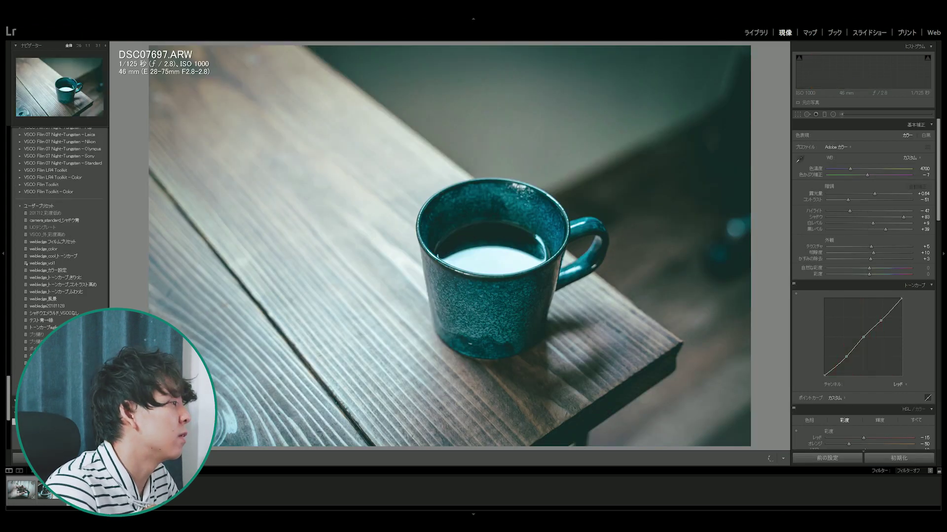
left_click(18, 493)
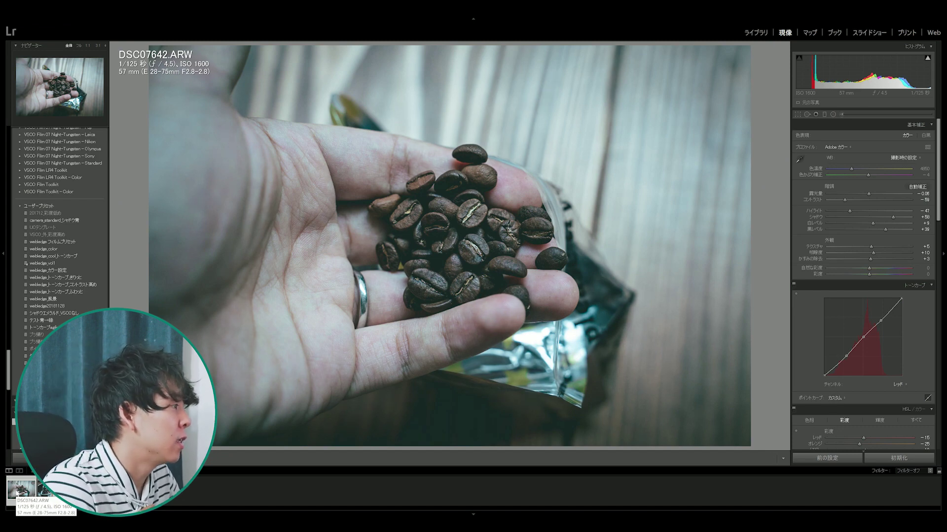
key("Right")
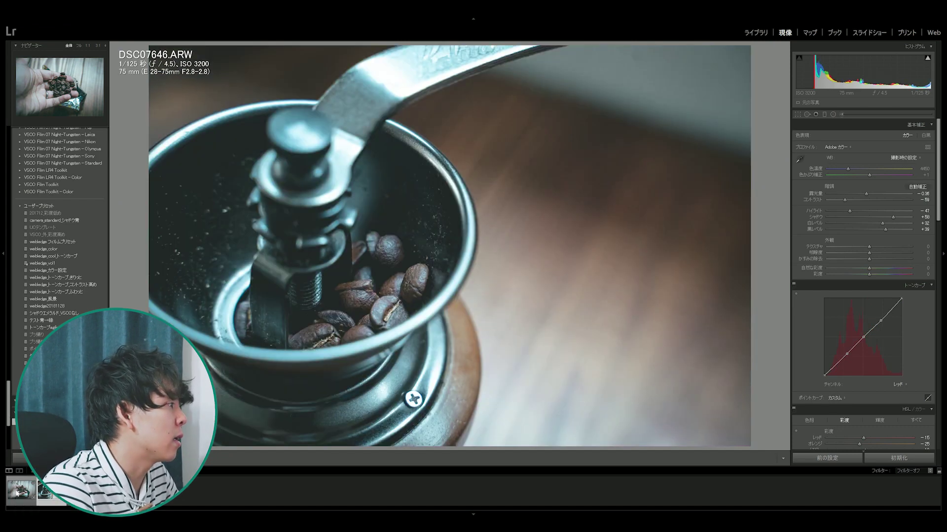
key("Right")
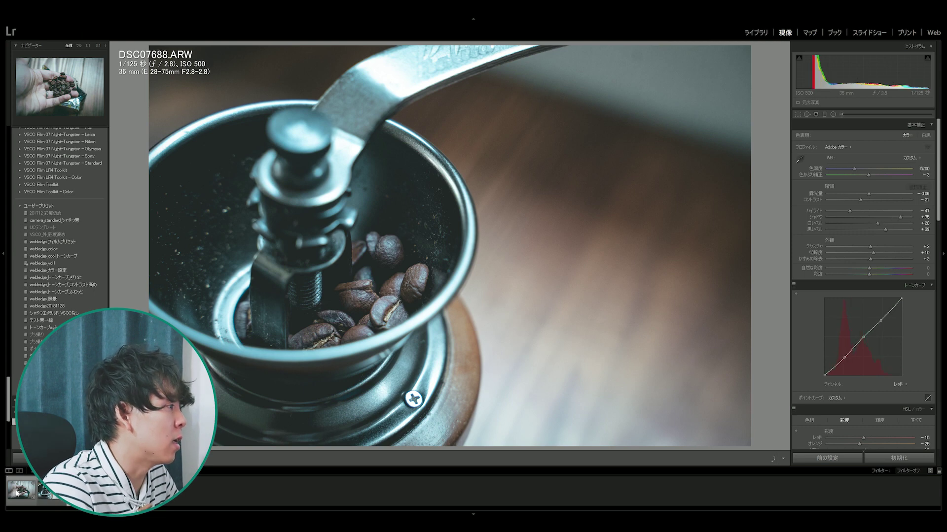
key("Right")
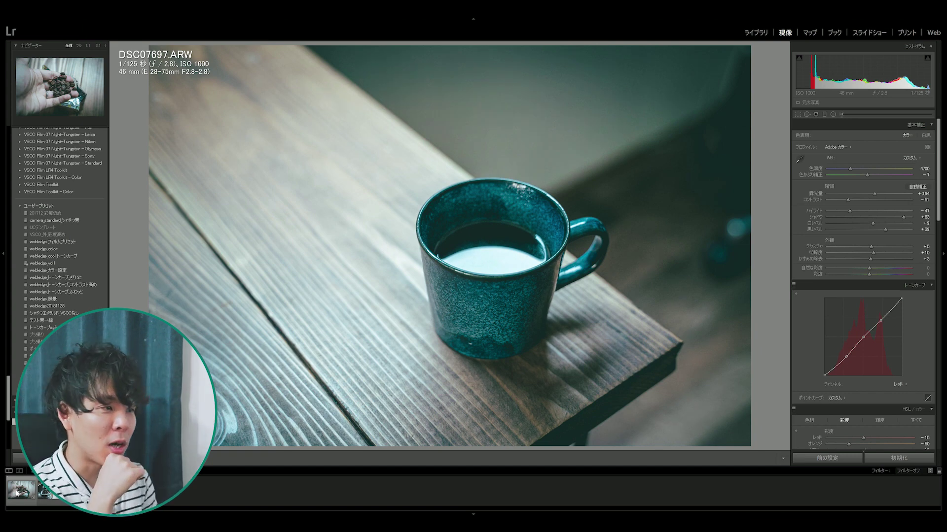
left_click(900, 385)
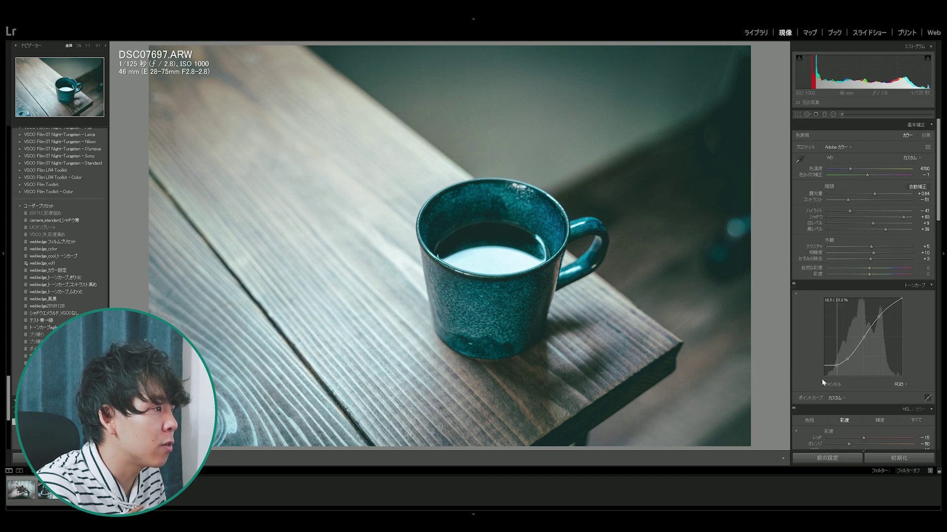
Lift the RGB curve's black point, lower the red-channel shadows, and go to the grinder photo.
left_click_drag(827, 376, 811, 397)
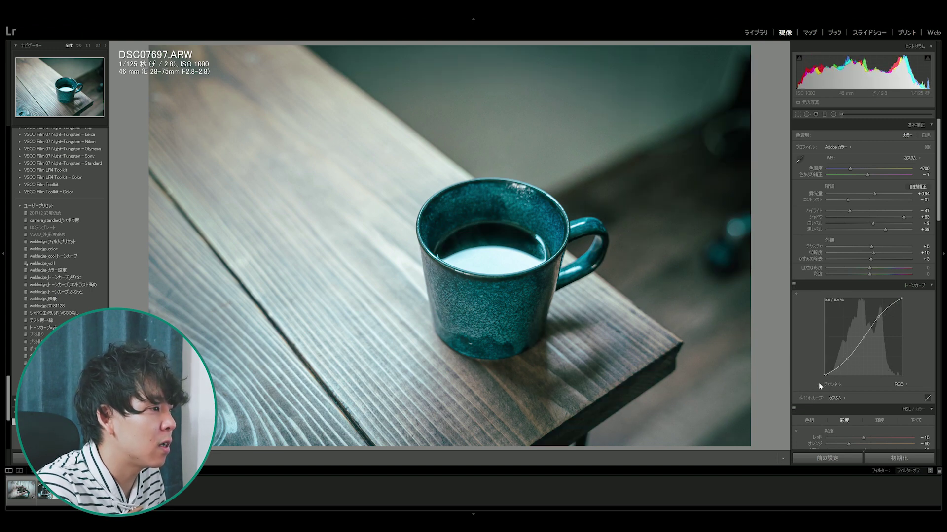
left_click_drag(826, 375, 830, 366)
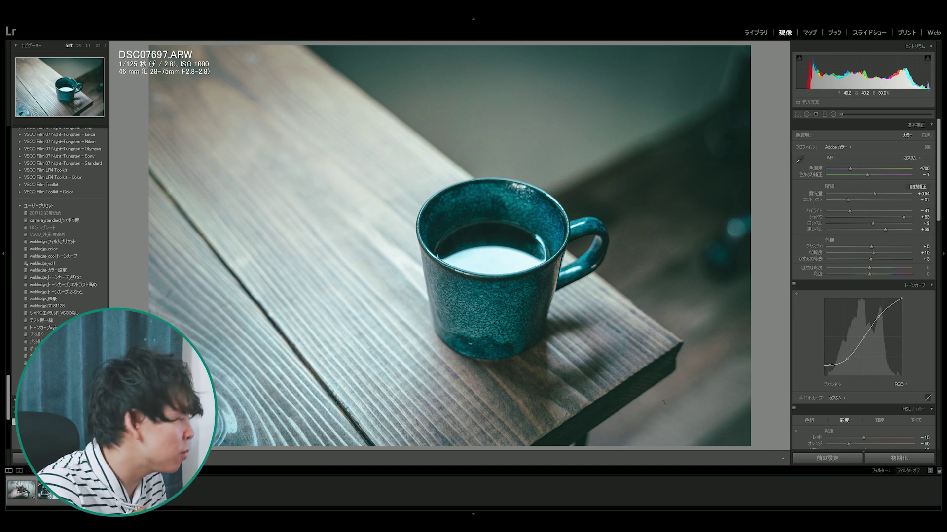
left_click(898, 384)
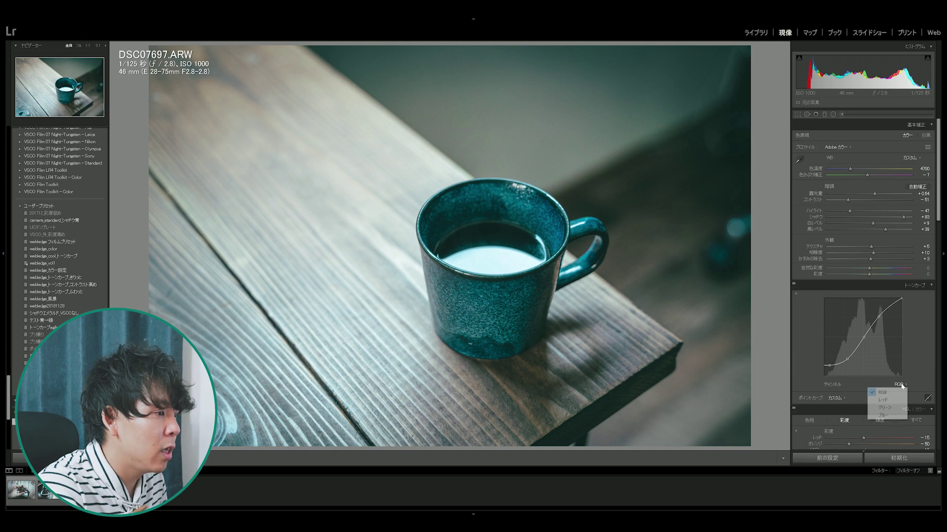
left_click(888, 398)
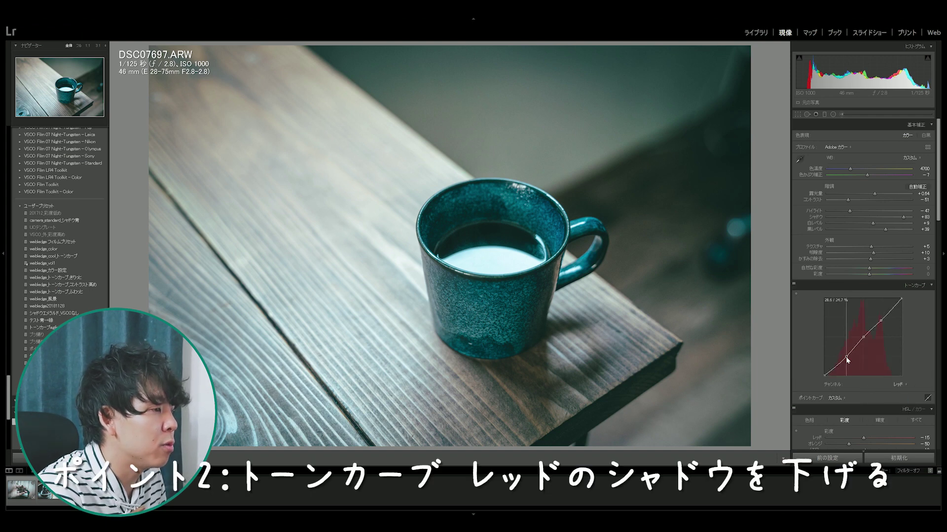
left_click_drag(845, 357, 846, 358)
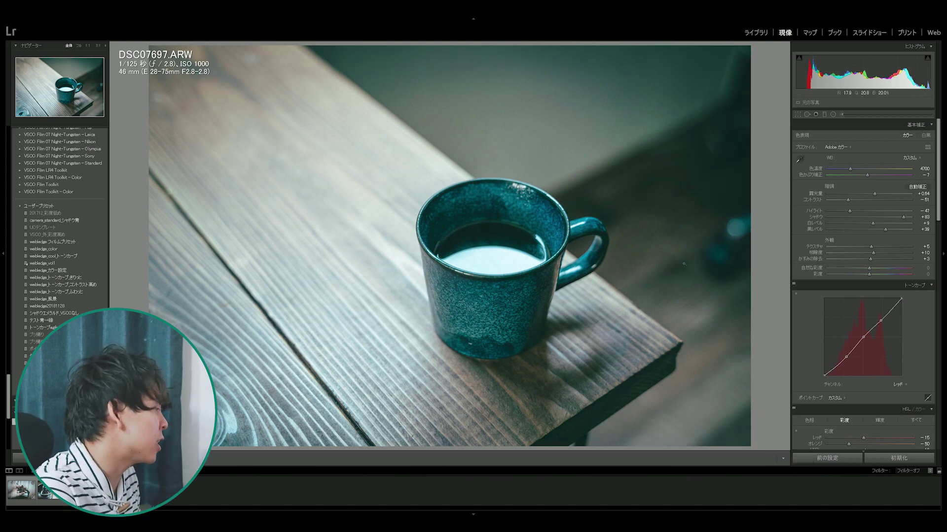
key("Right")
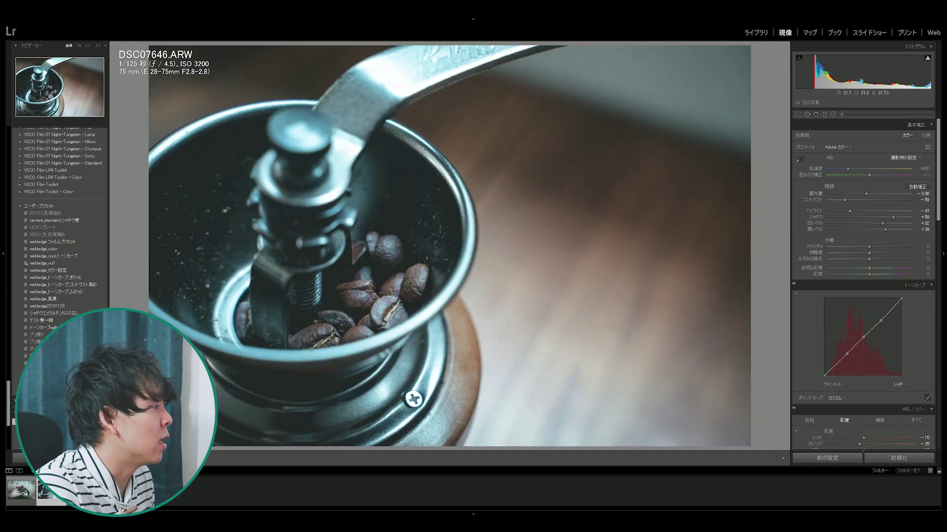
Select the existing radial filter pin on the beans, nudge it slightly, and close the tool.
left_click(832, 115)
left_click(380, 290)
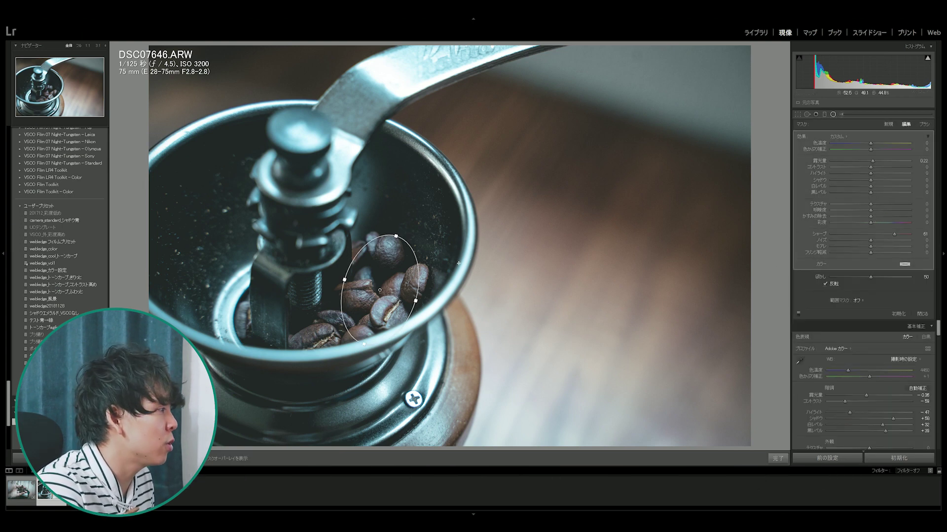
mouse_move(384, 296)
left_mouse_down()
mouse_move(502, 272)
mouse_move(379, 295)
left_mouse_up()
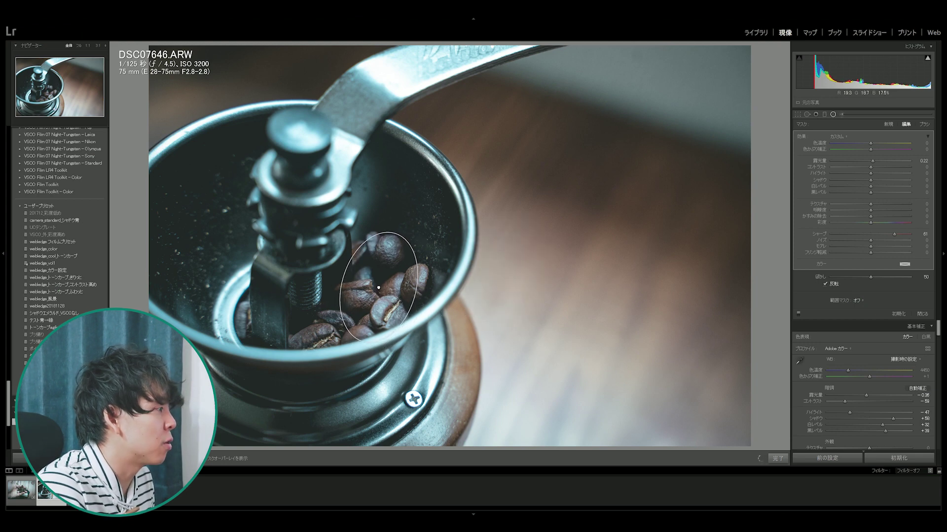
left_click(833, 115)
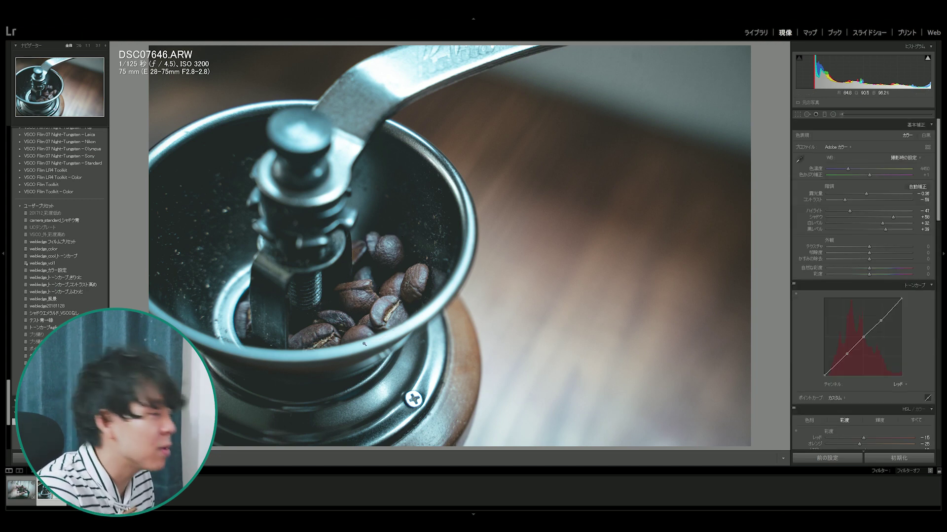